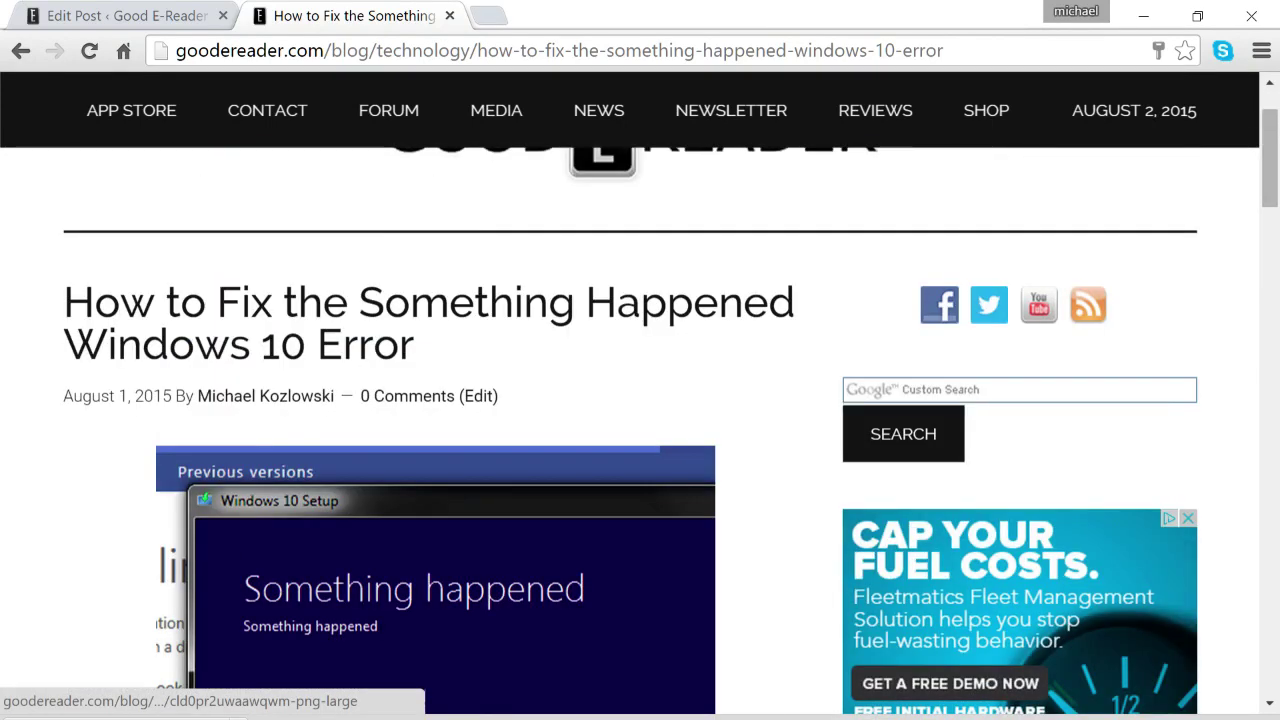
scroll(435, 640, up, 2)
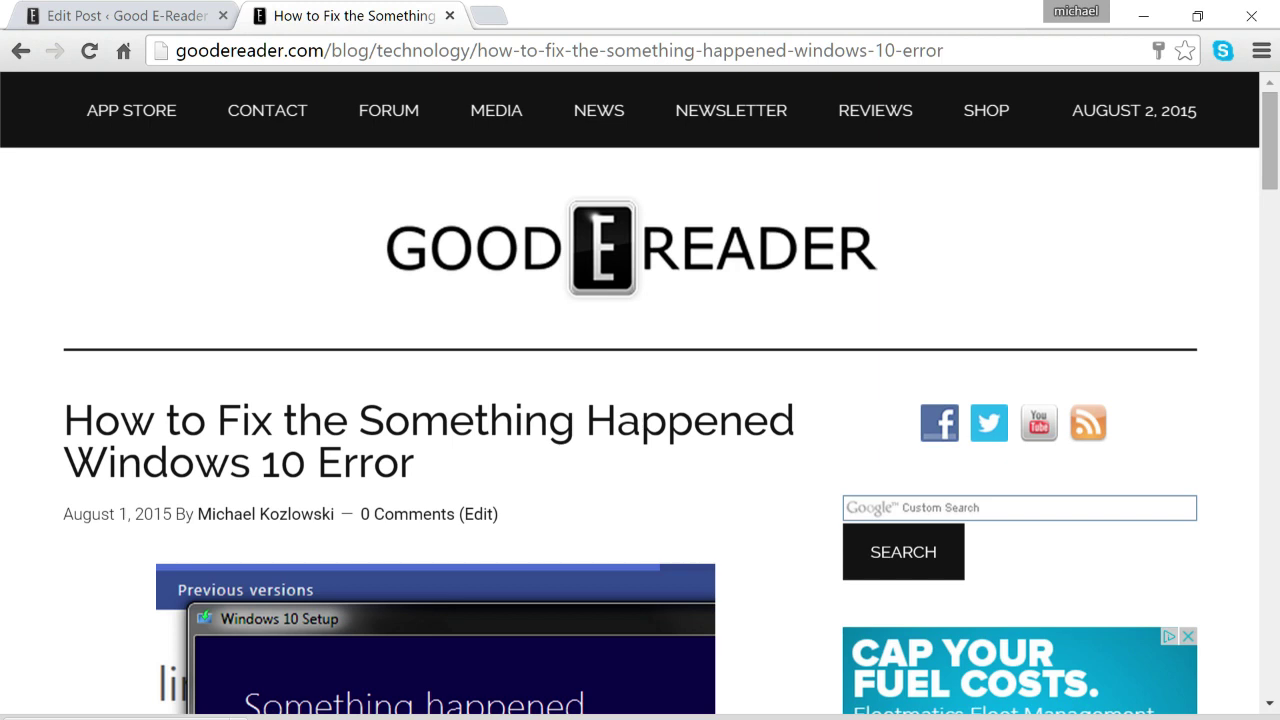
Scroll the GoodeReader article down to the paragraph blaming language settings for the error.
scroll(435, 640, down, 2)
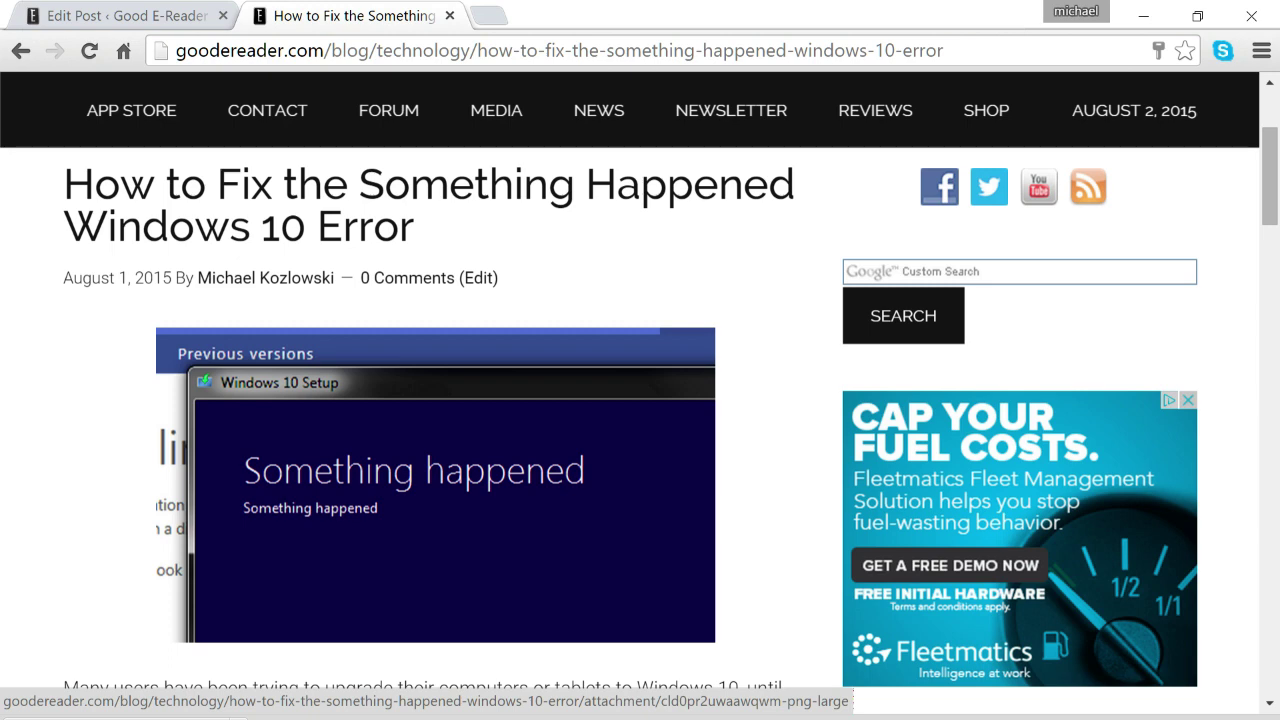
scroll(435, 485, down, 1)
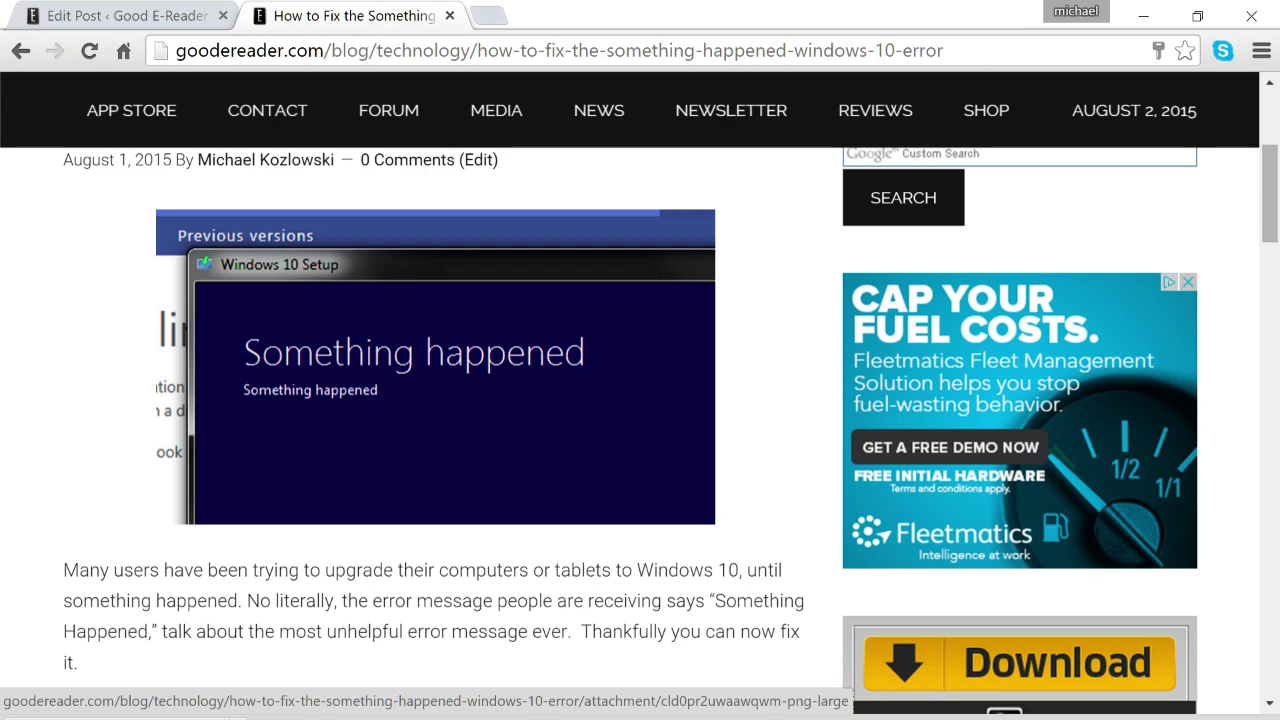
scroll(435, 400, down, 1)
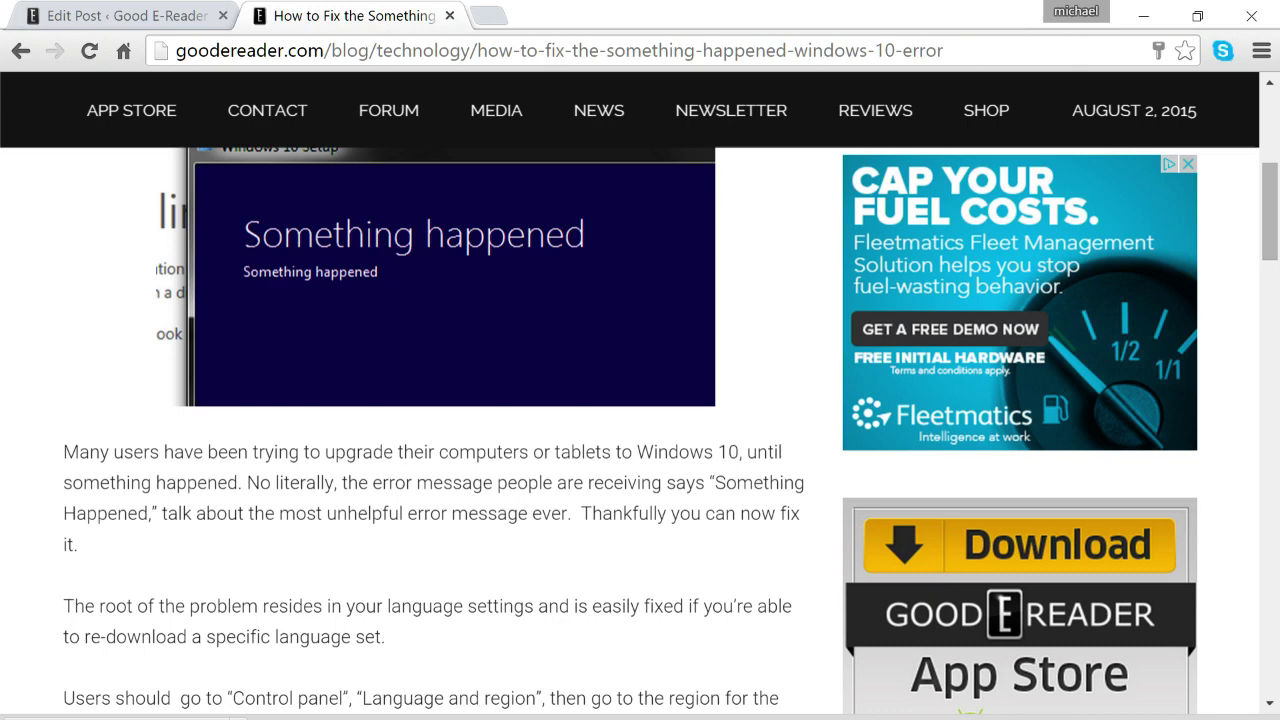
scroll(640, 430, down, 1)
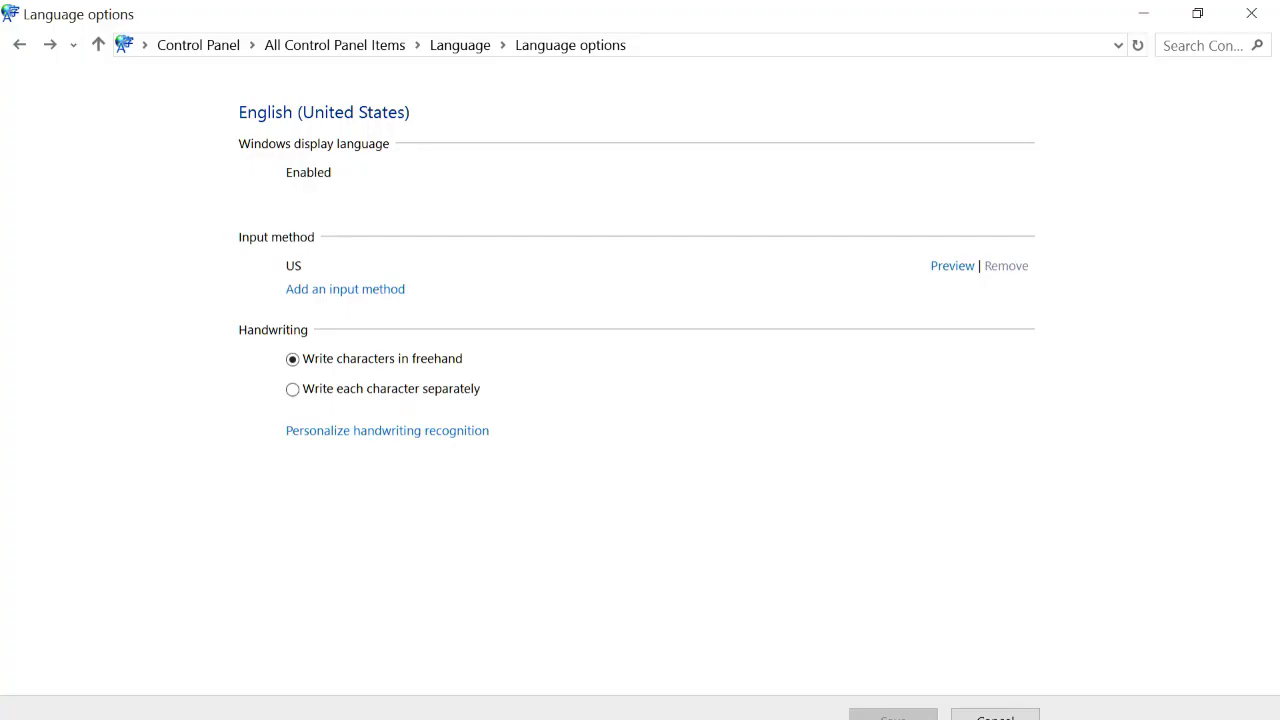
click(19, 44)
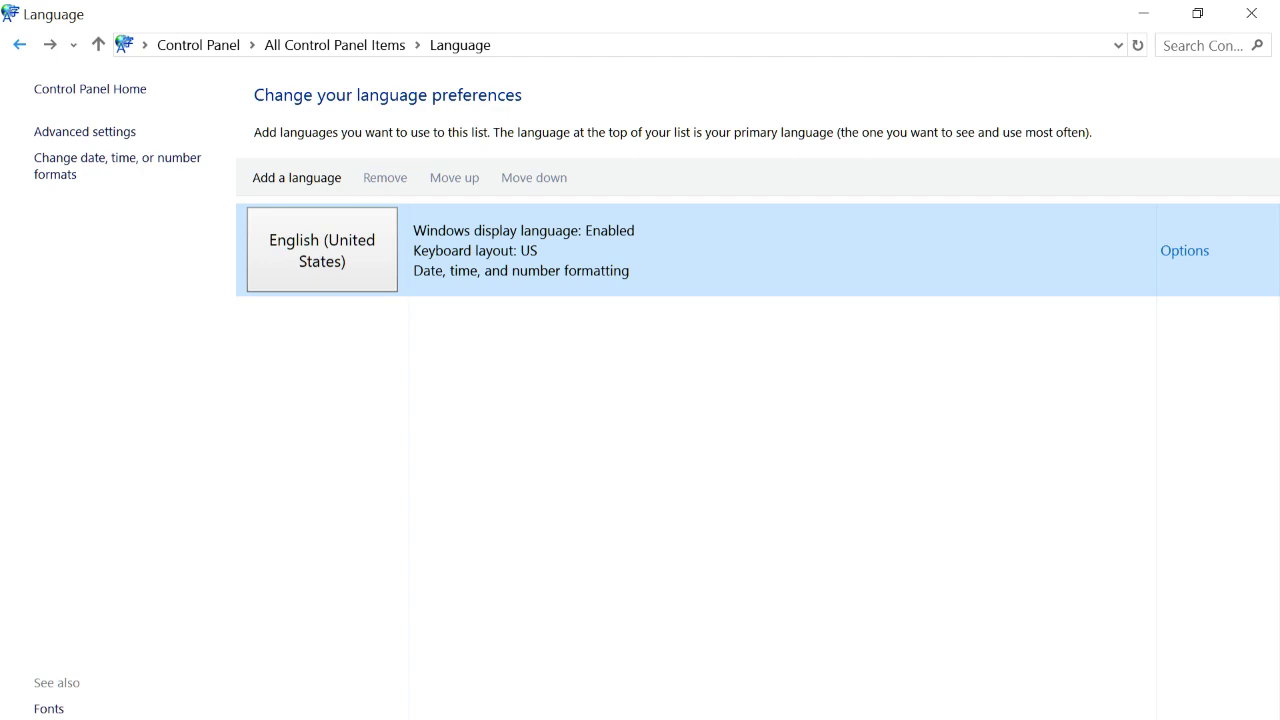
click(19, 44)
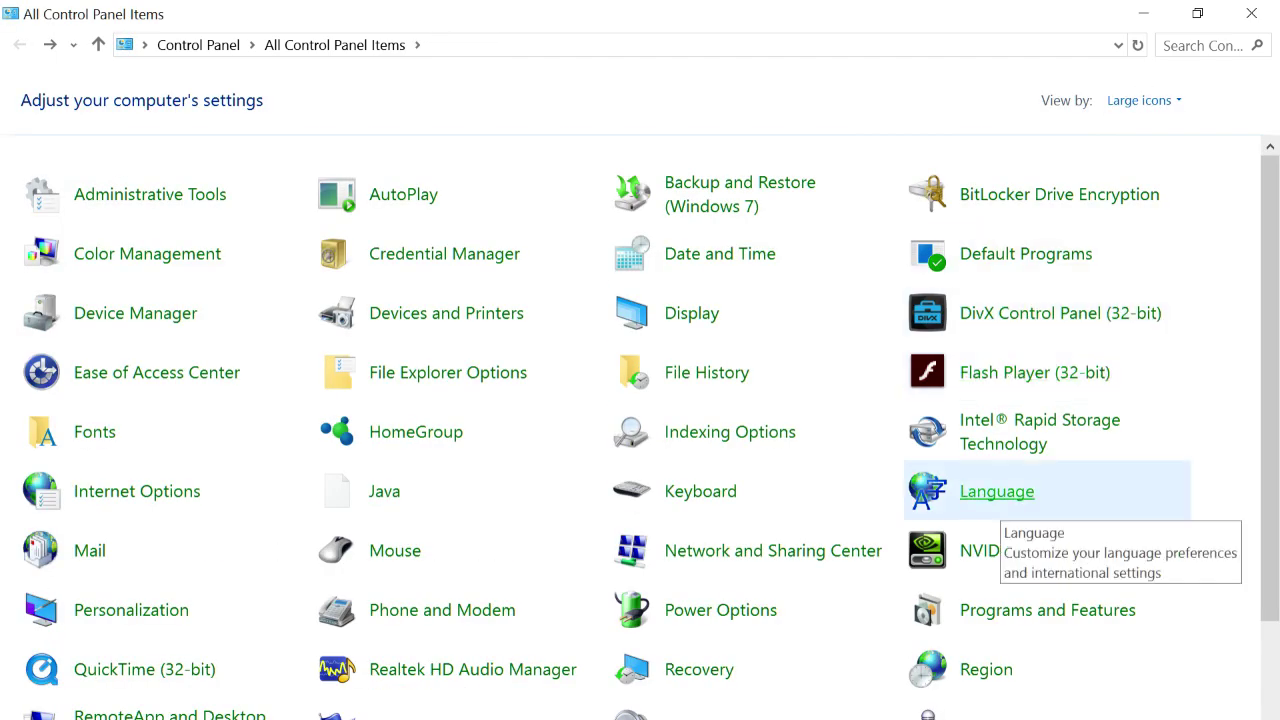
click(997, 491)
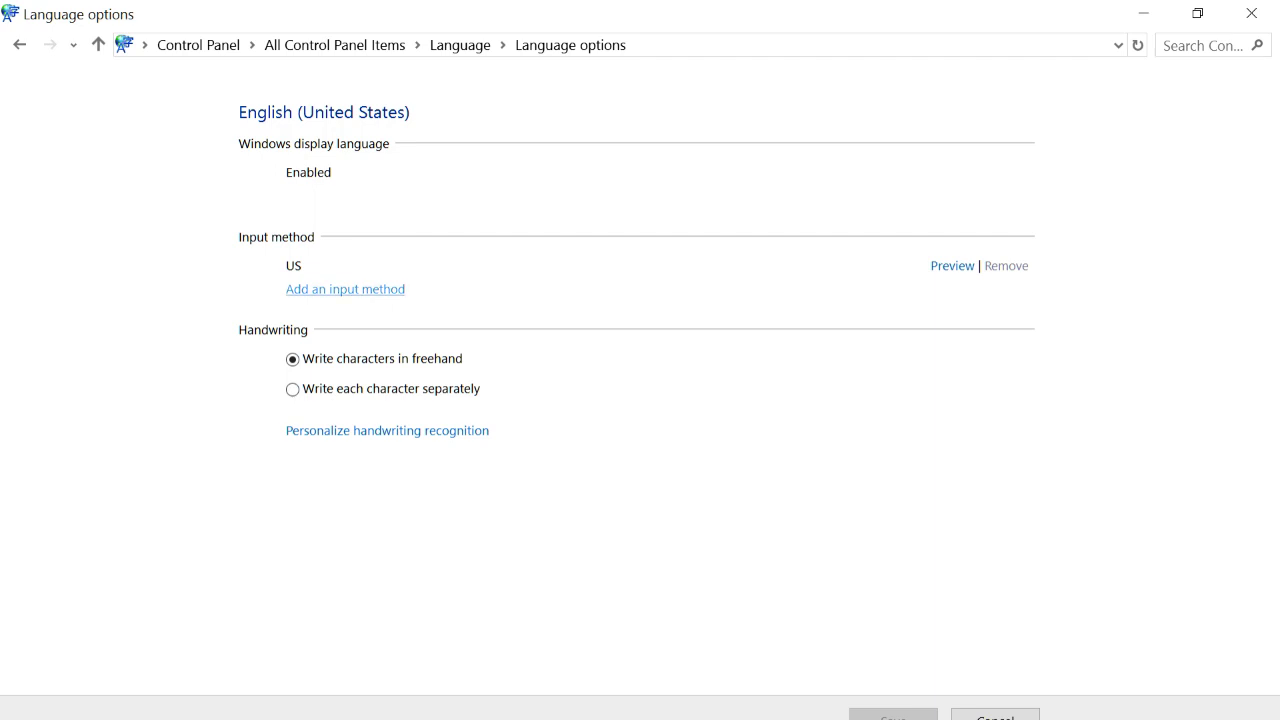
click(345, 289)
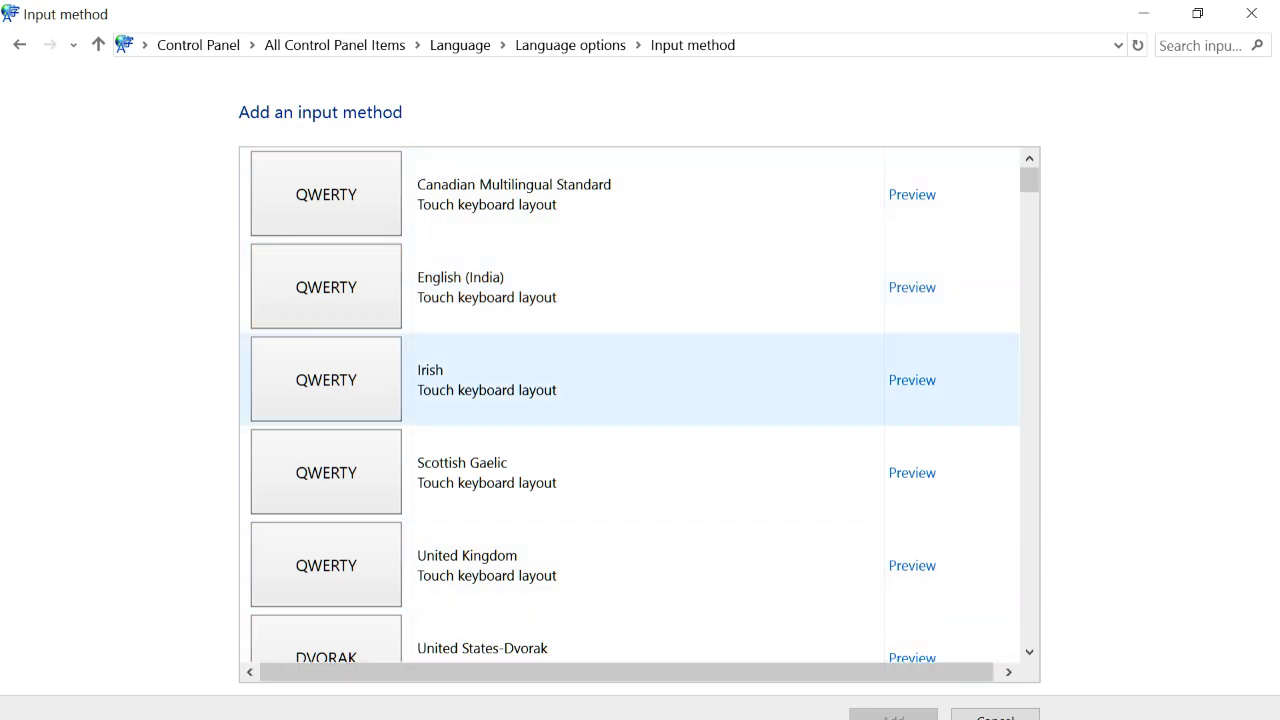
click(995, 716)
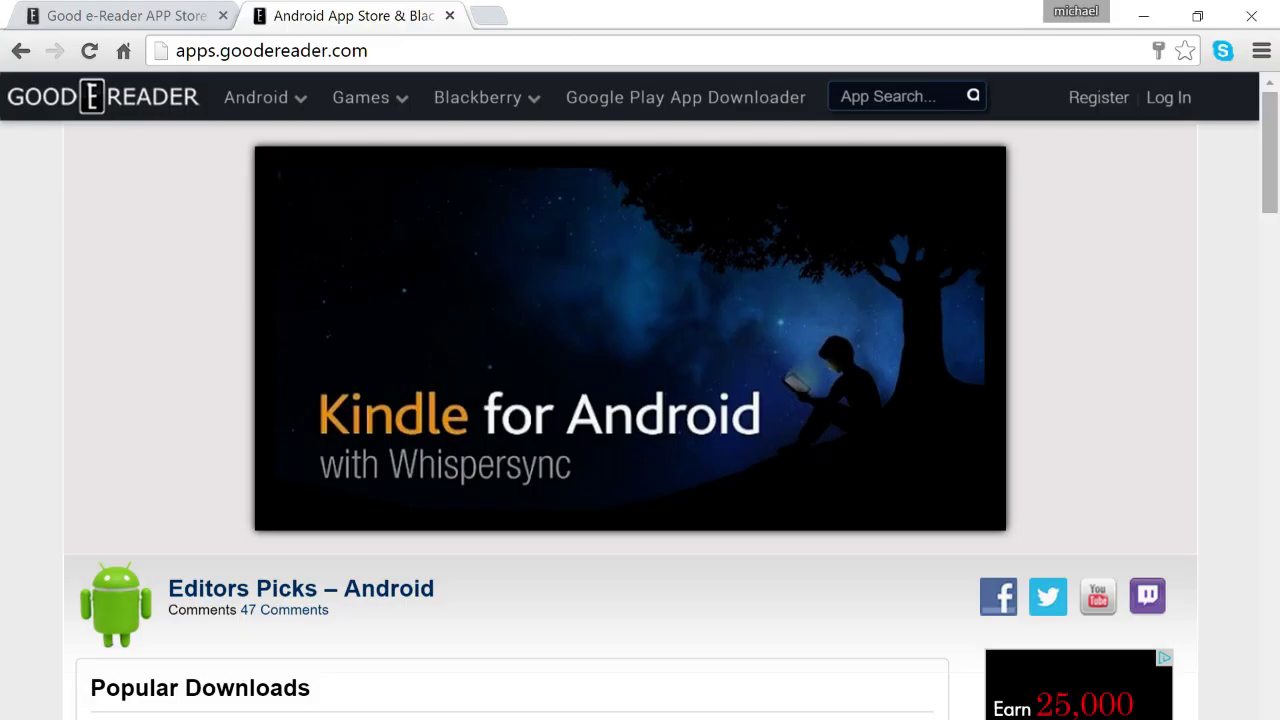
Scroll to the temp-folder tip and select the C:\$Windows.~BT path.
scroll(640, 400, down, 1)
scroll(640, 400, down, 2)
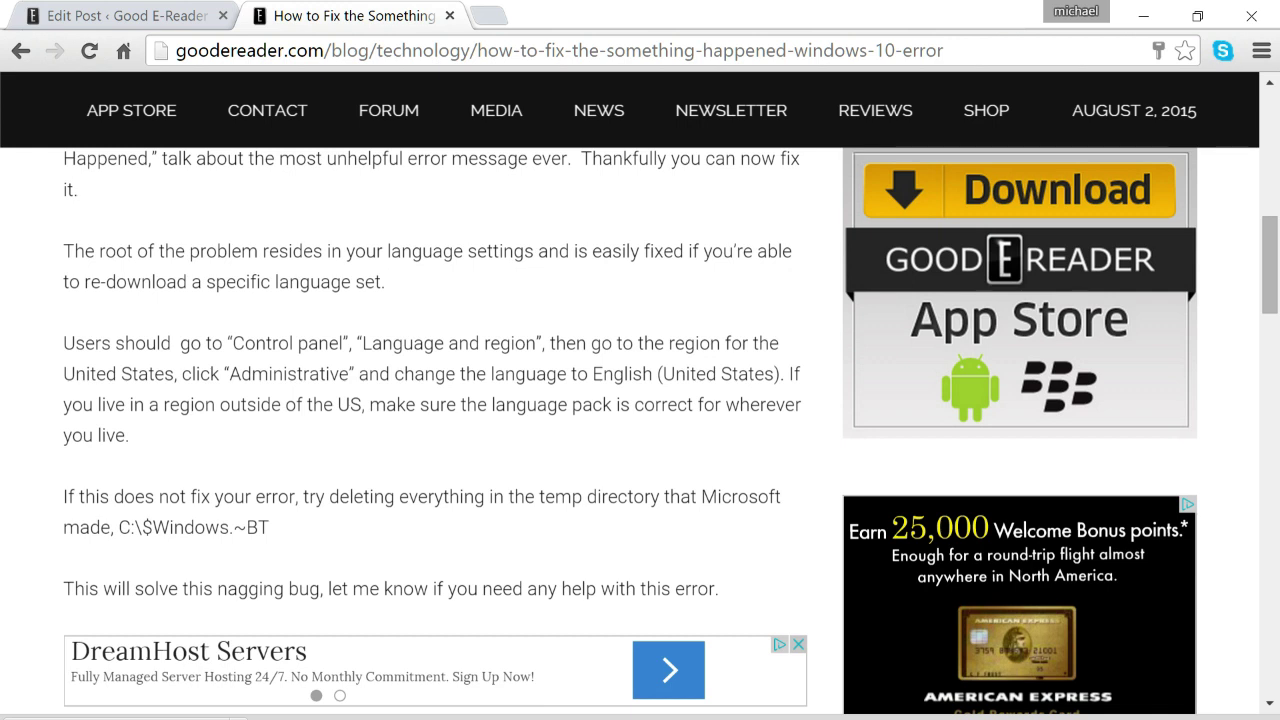
drag(269, 527, 110, 527)
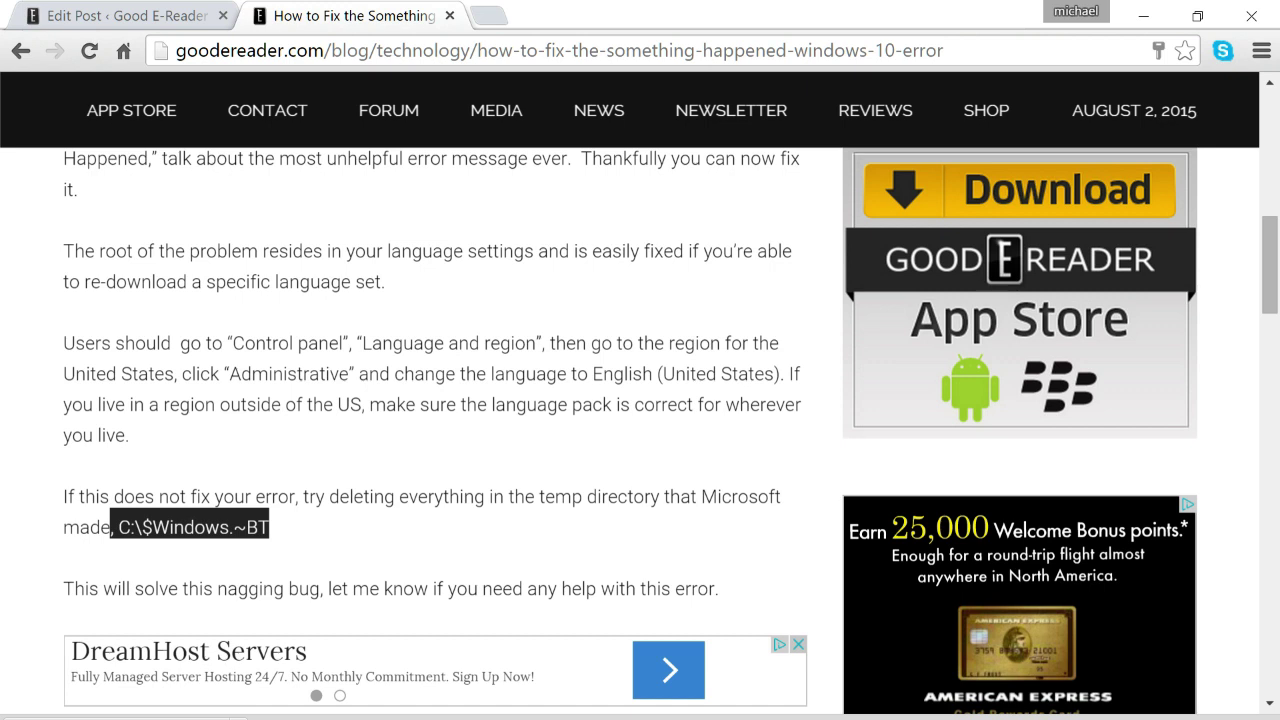
drag(118, 527, 269, 527)
Copy the selected C:\$Windows.~BT path and show the desktop.
right_click(231, 524)
click(278, 542)
right_click(222, 525)
click(250, 541)
right_click(214, 527)
click(250, 542)
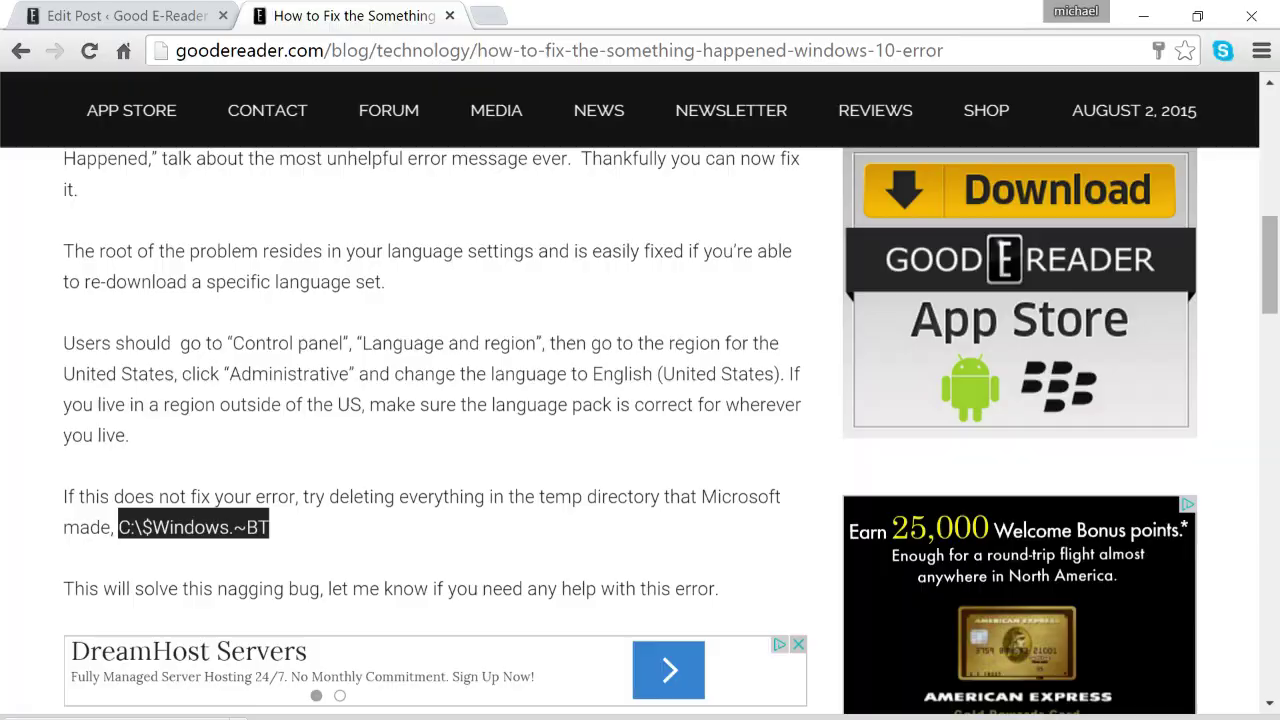
key(super+d)
From the user folder, try navigating to the pasted C:\$Windows.~BT path and dismiss the not-found error.
double_click(45, 285)
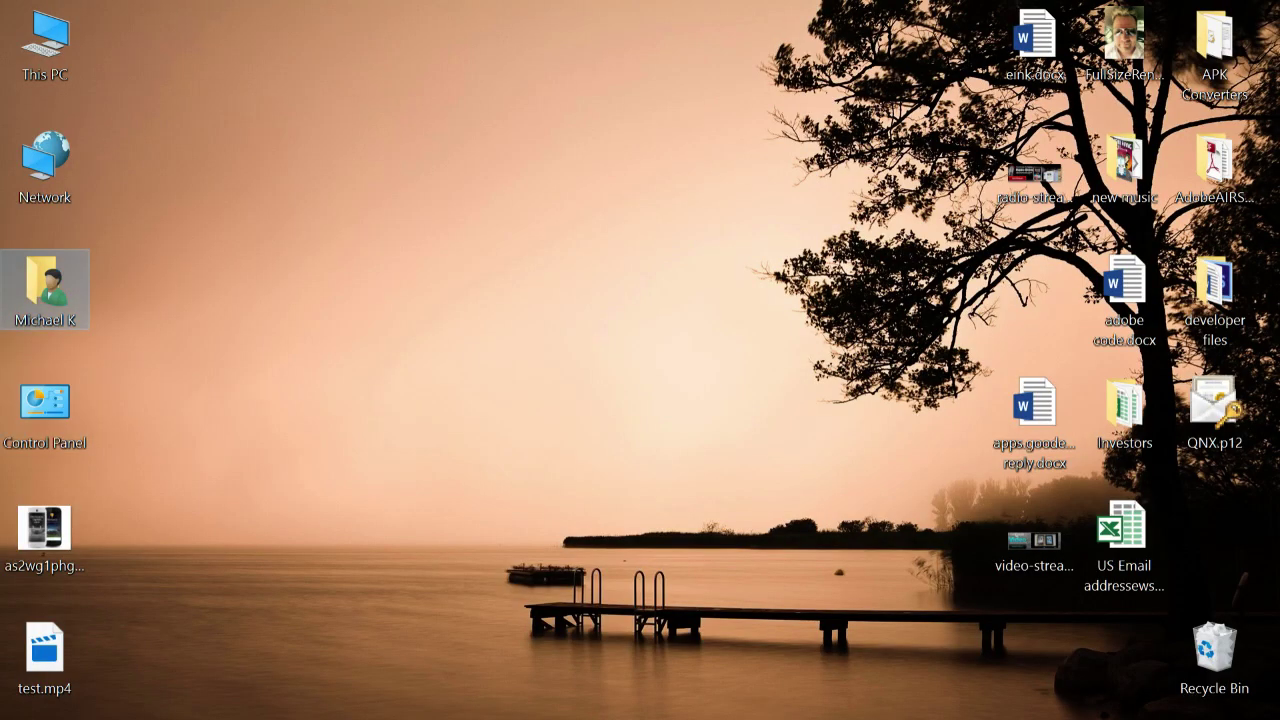
key(alt+d)
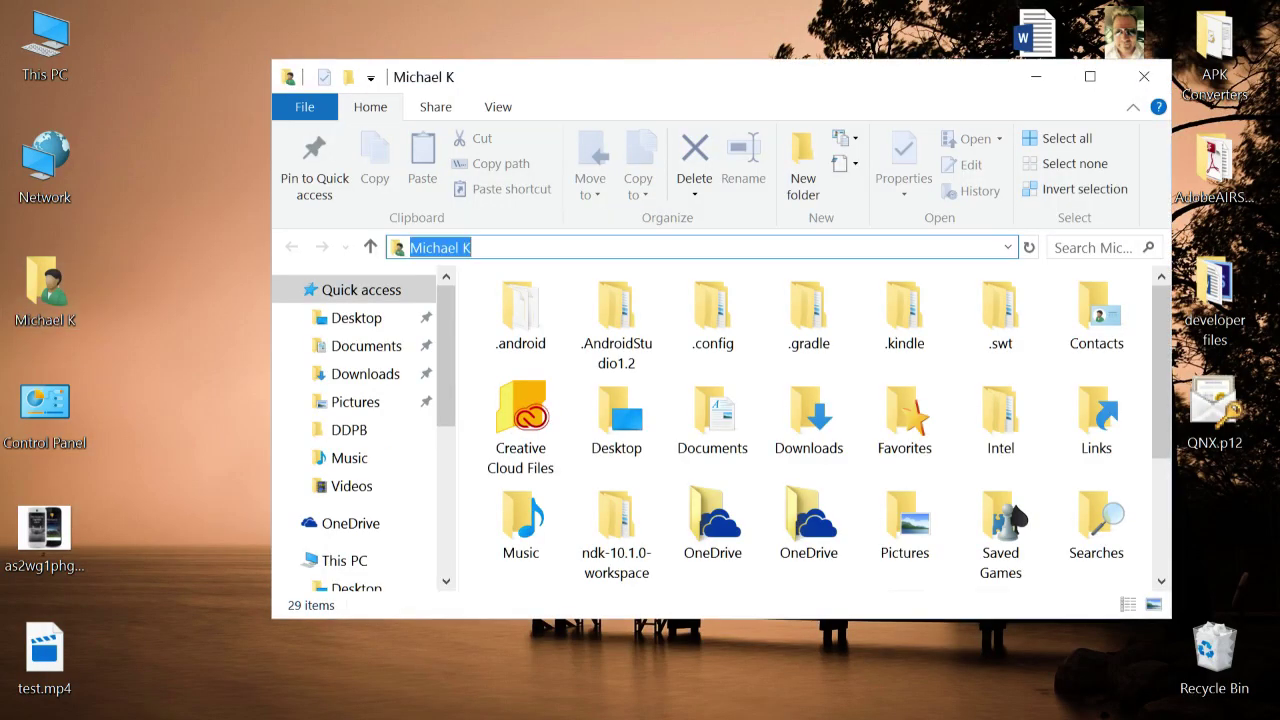
key(End)
key(ctrl+a)
right_click(443, 248)
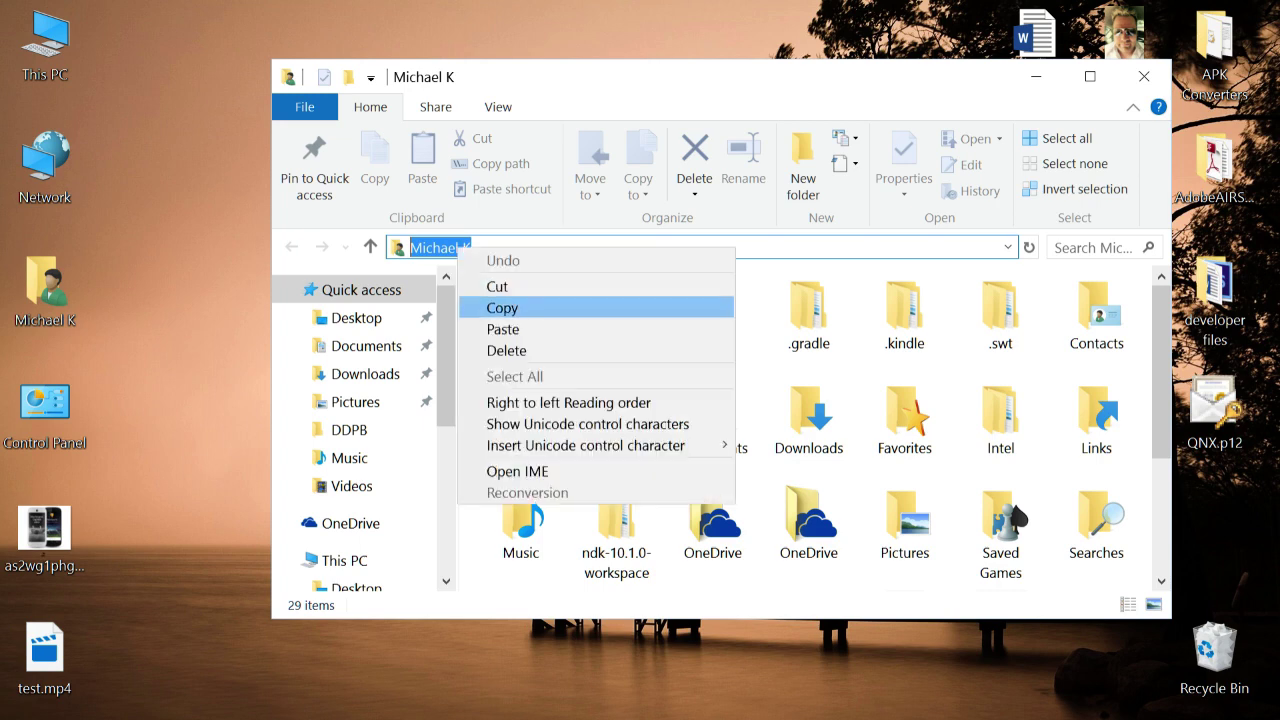
click(500, 326)
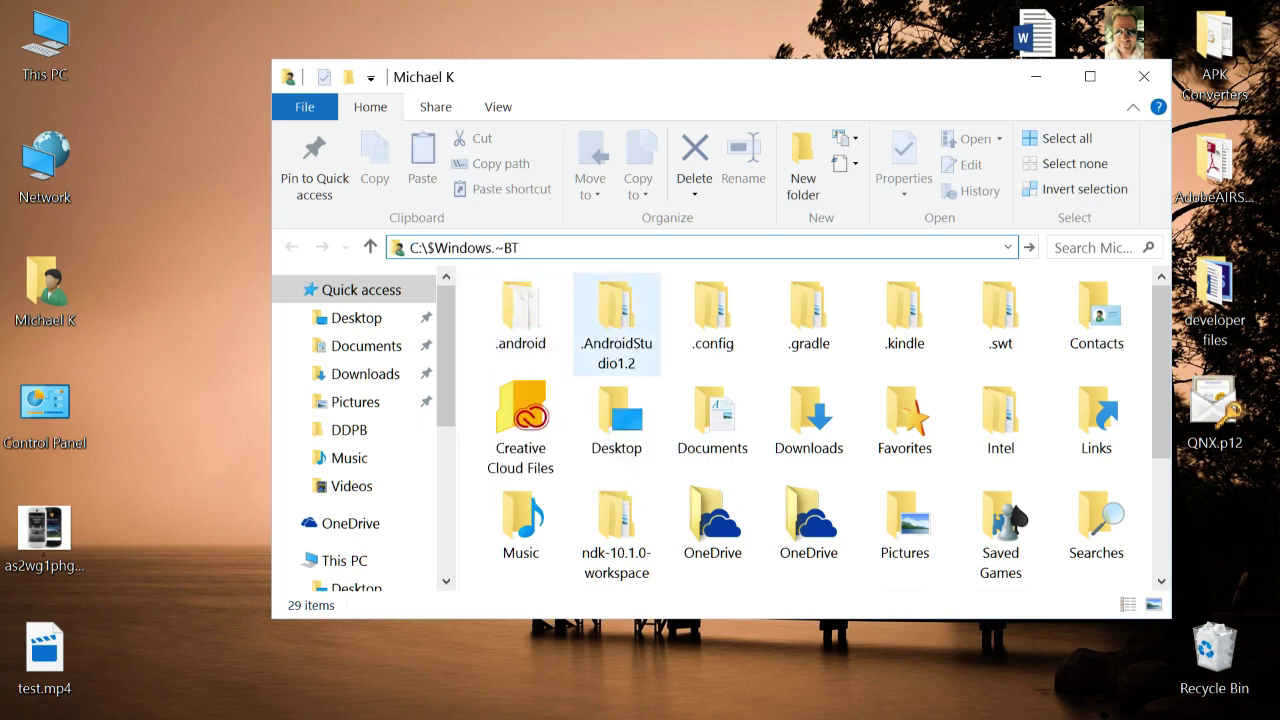
key(Return)
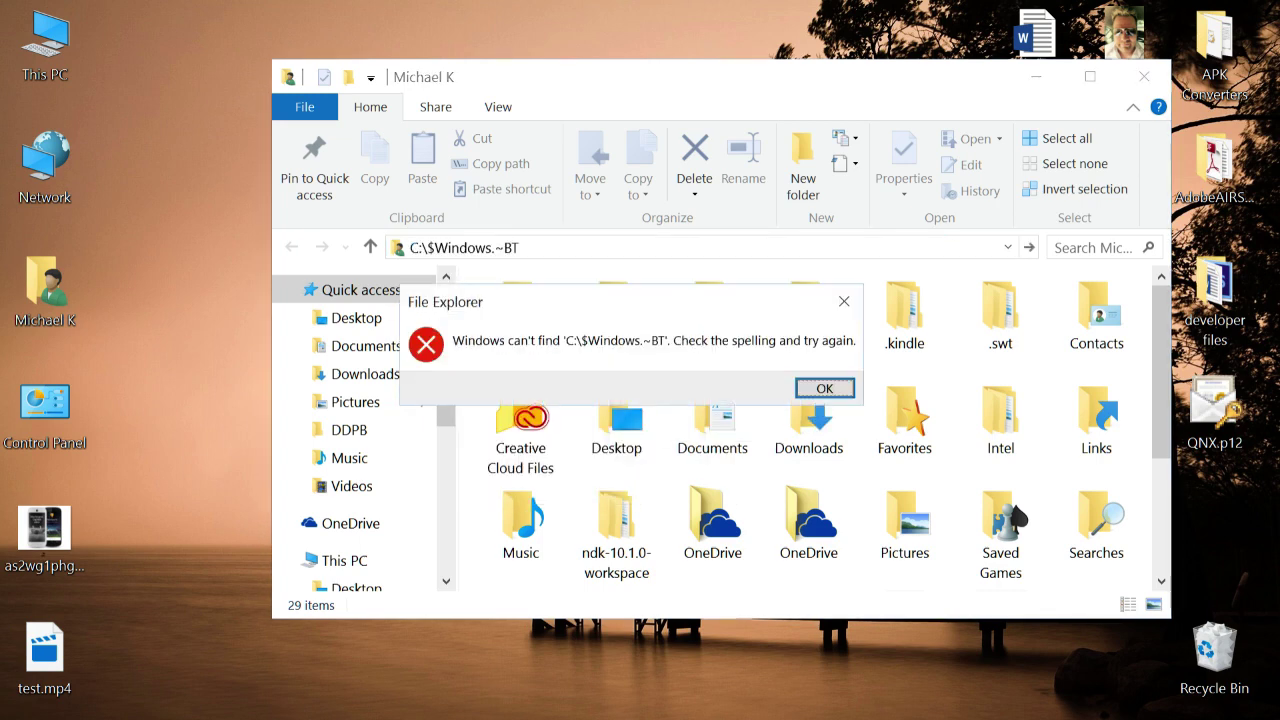
key(Return)
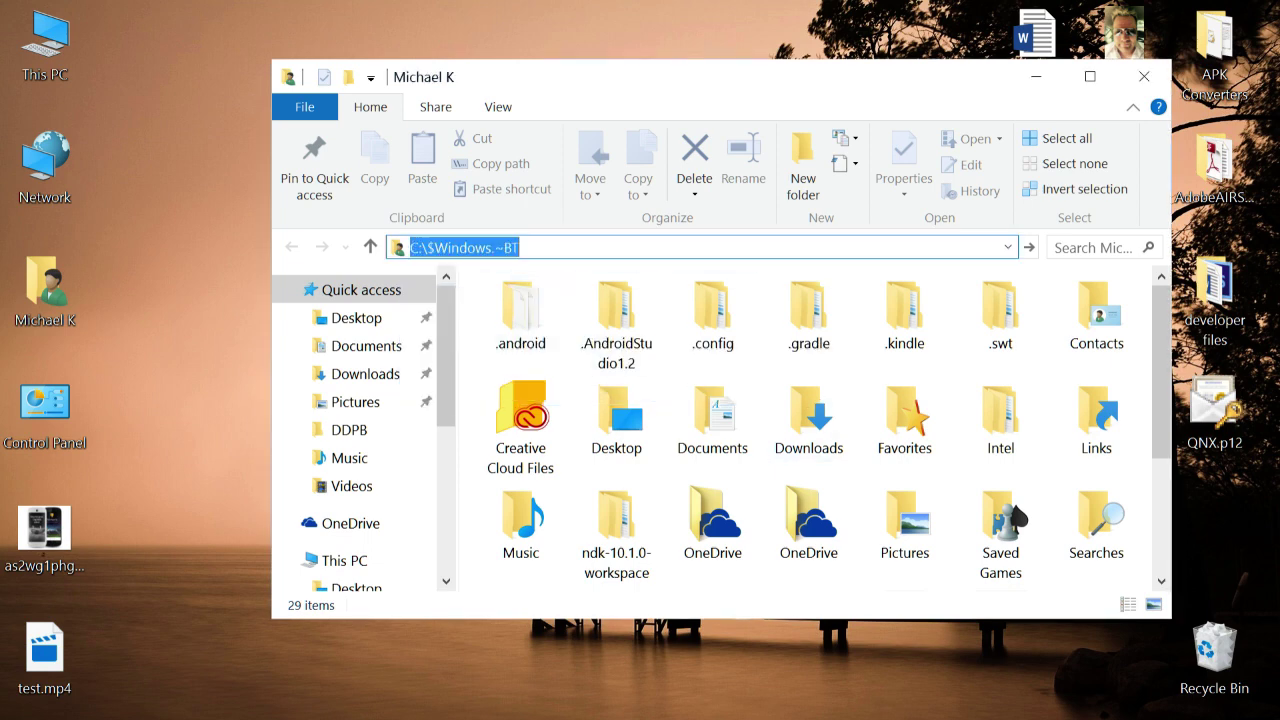
Reopen the user folder and scroll the navigation pane down to This PC's drives.
click(1144, 76)
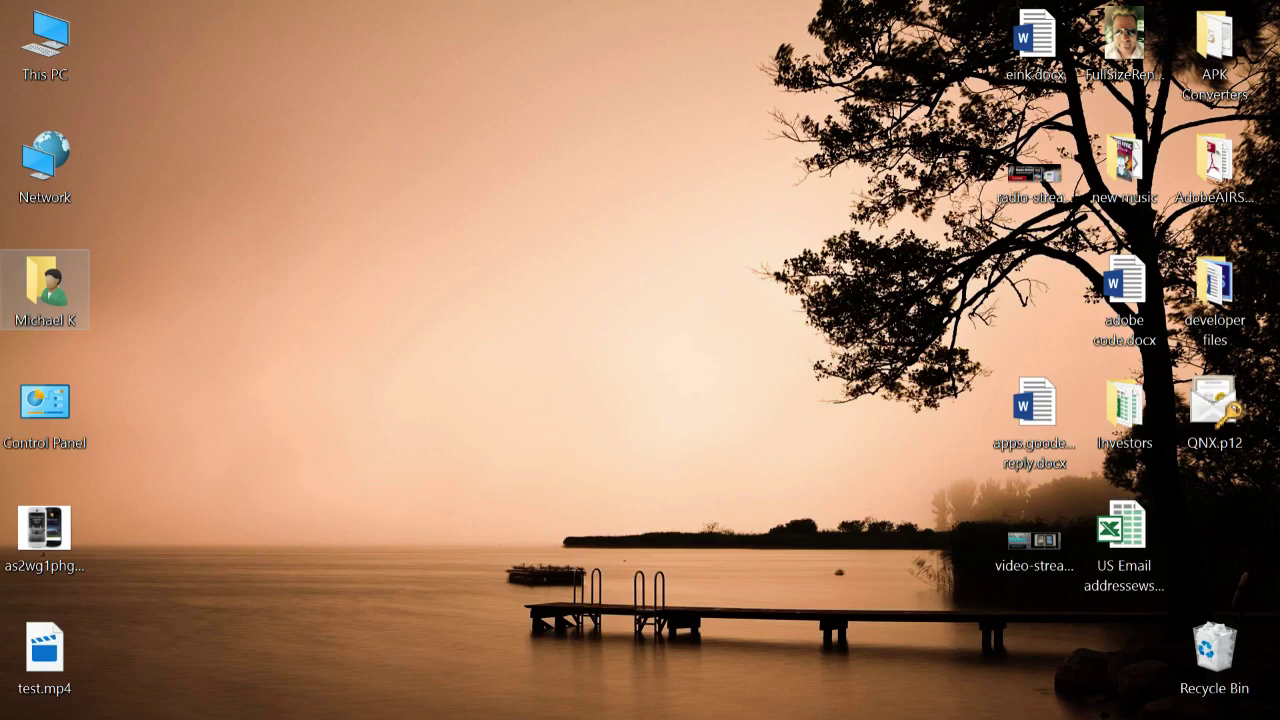
double_click(45, 285)
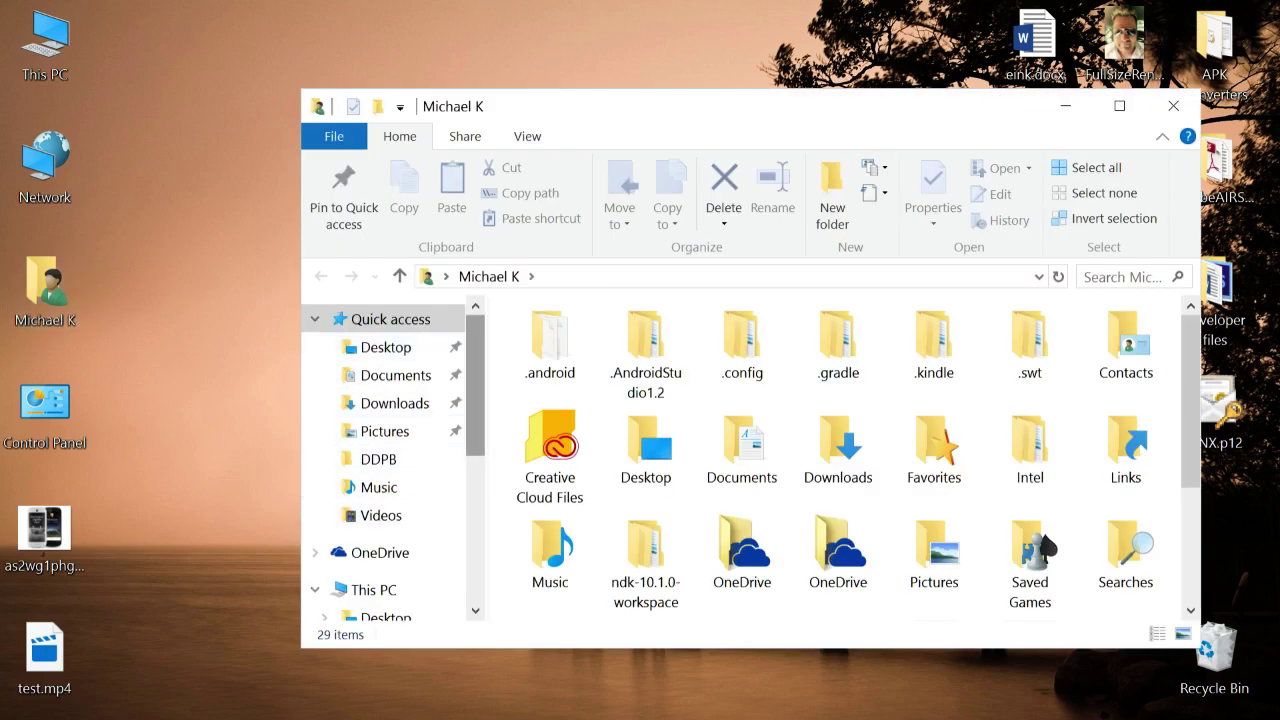
scroll(390, 330, down, 2)
scroll(390, 330, down, 1)
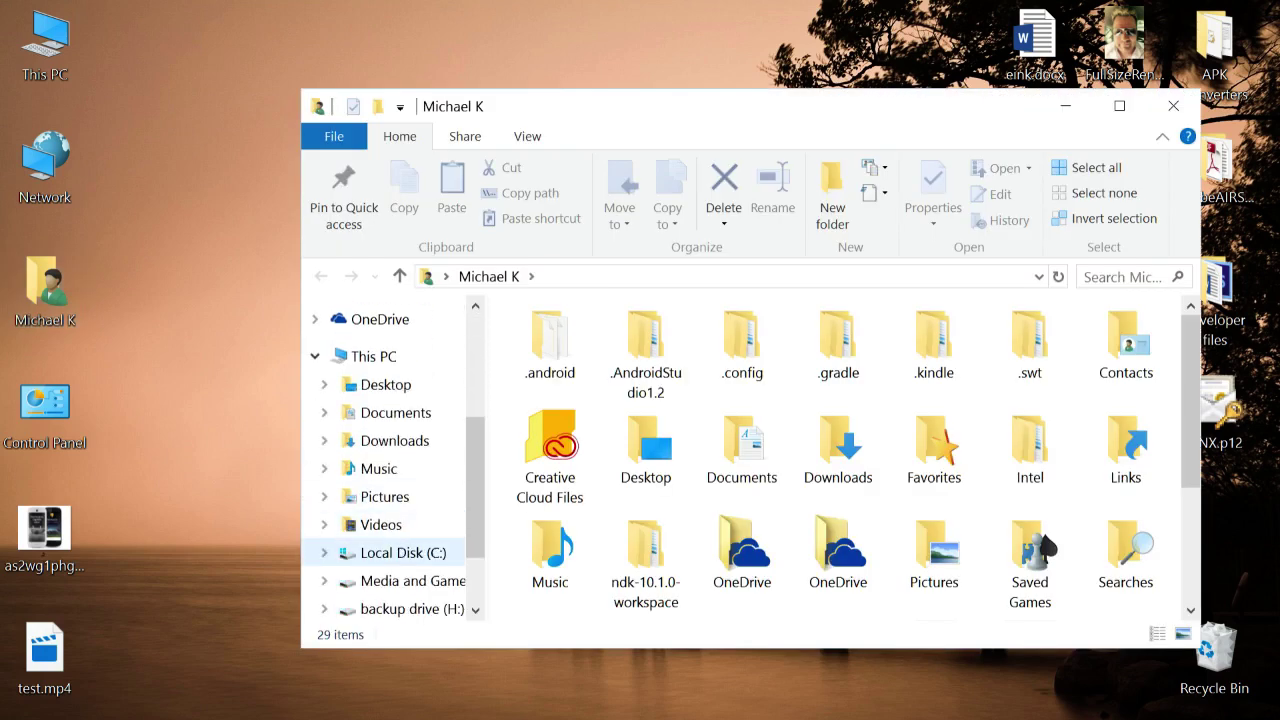
On Local Disk (C:), try opening $Windows.~BT and dismiss the not-found error.
click(390, 552)
click(578, 276)
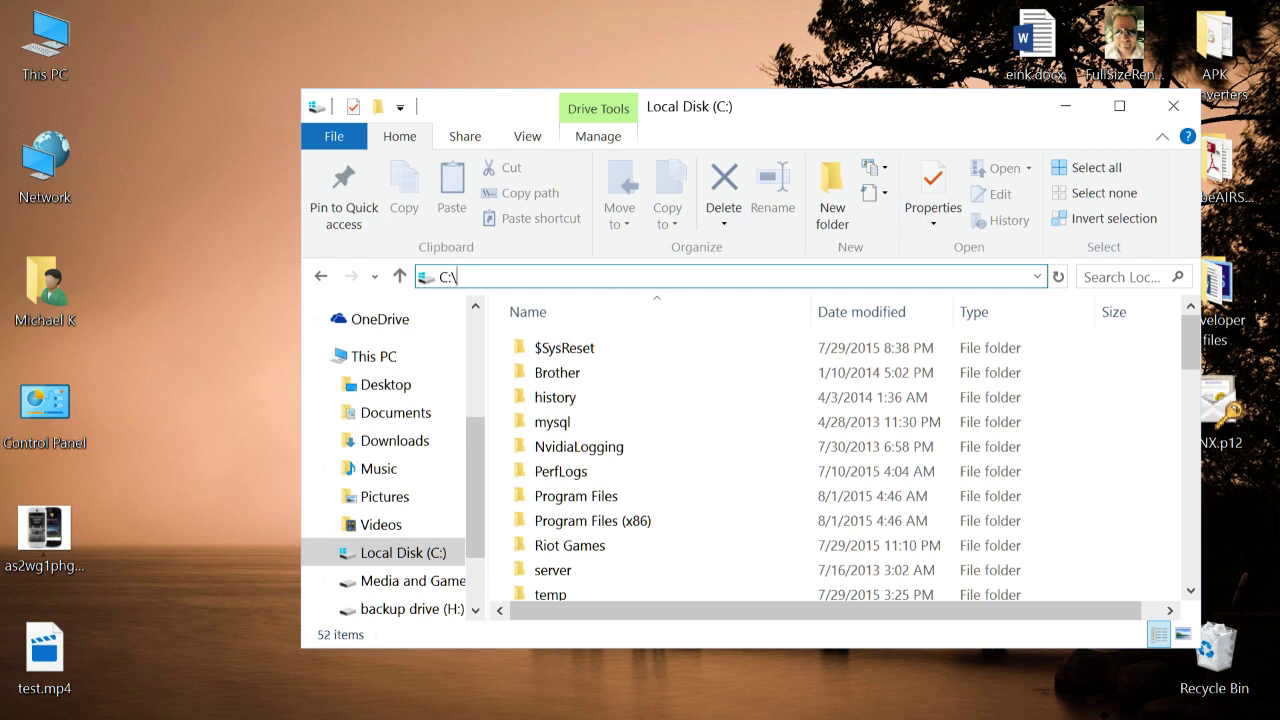
text($Windows.~BT)
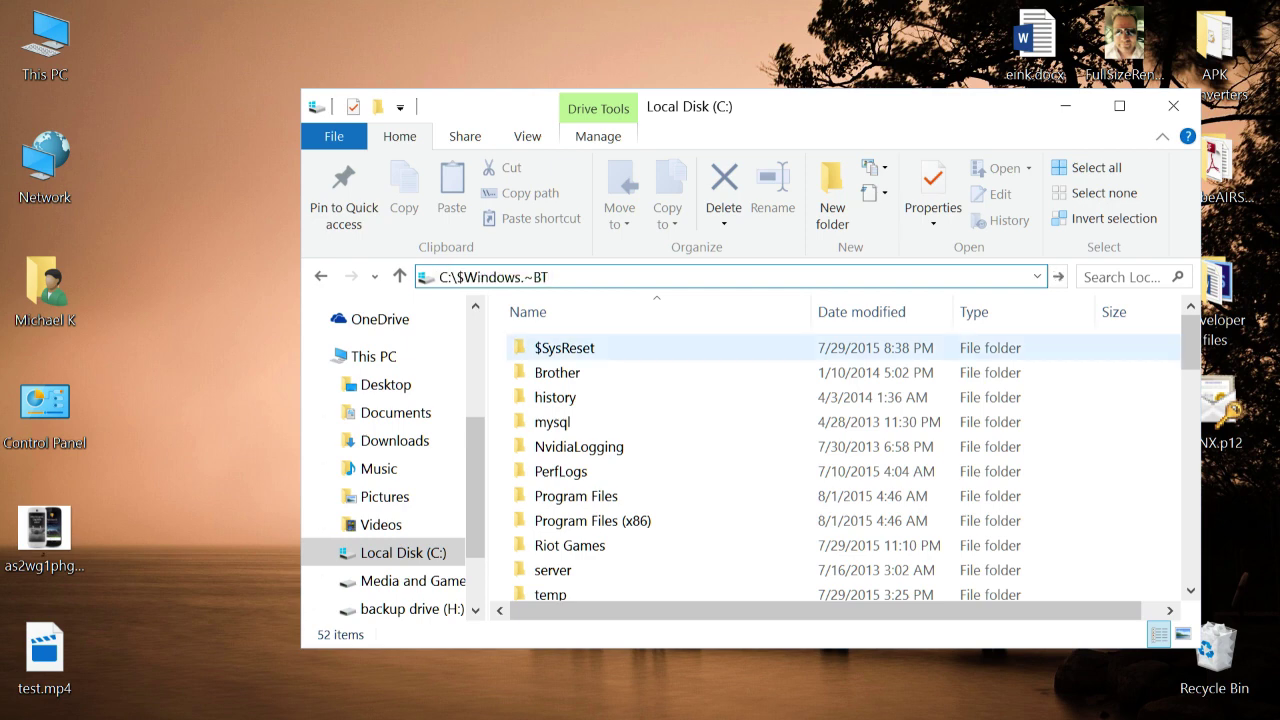
key(Return)
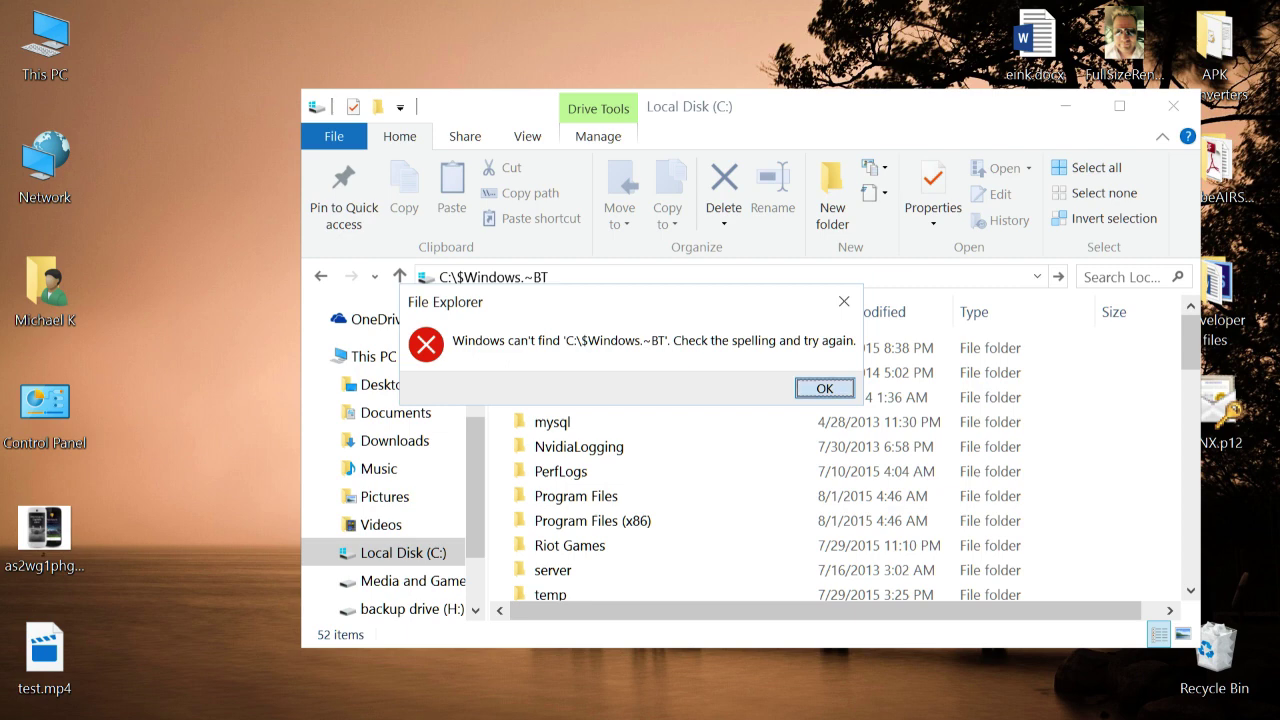
key(Return)
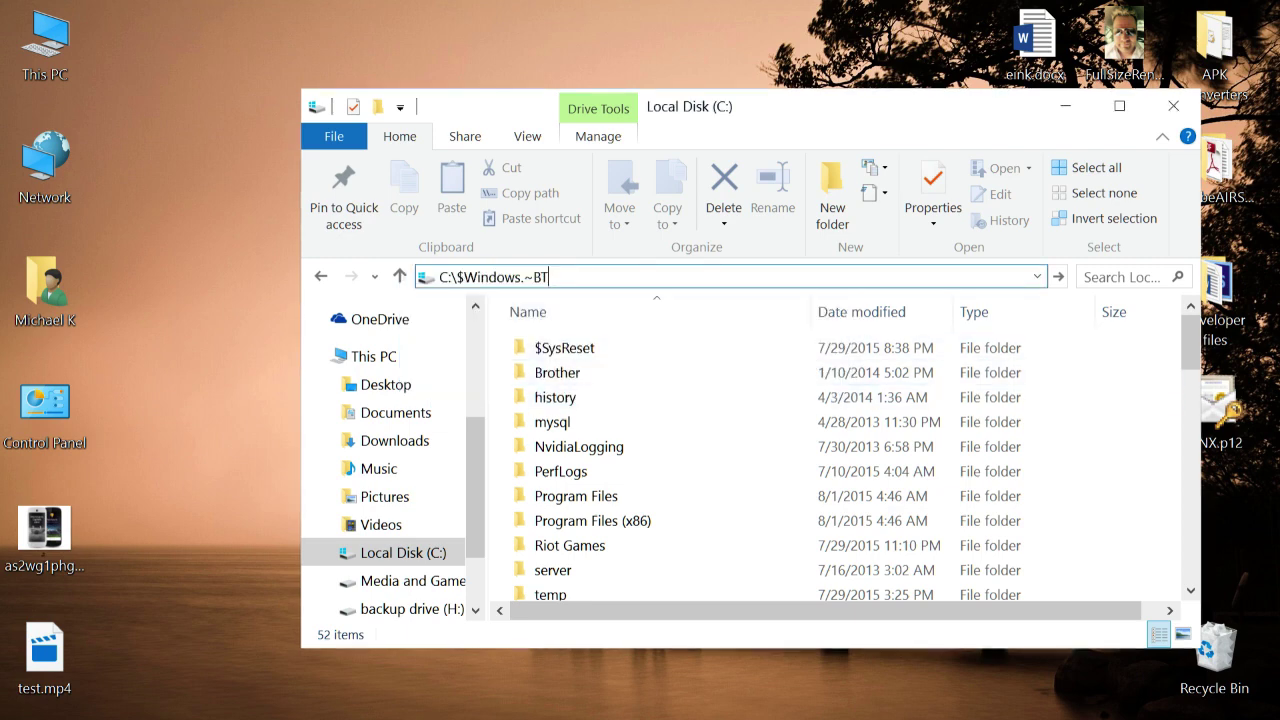
Re-enter the $Windows.~BT path in the address bar.
key(ctrl+a)
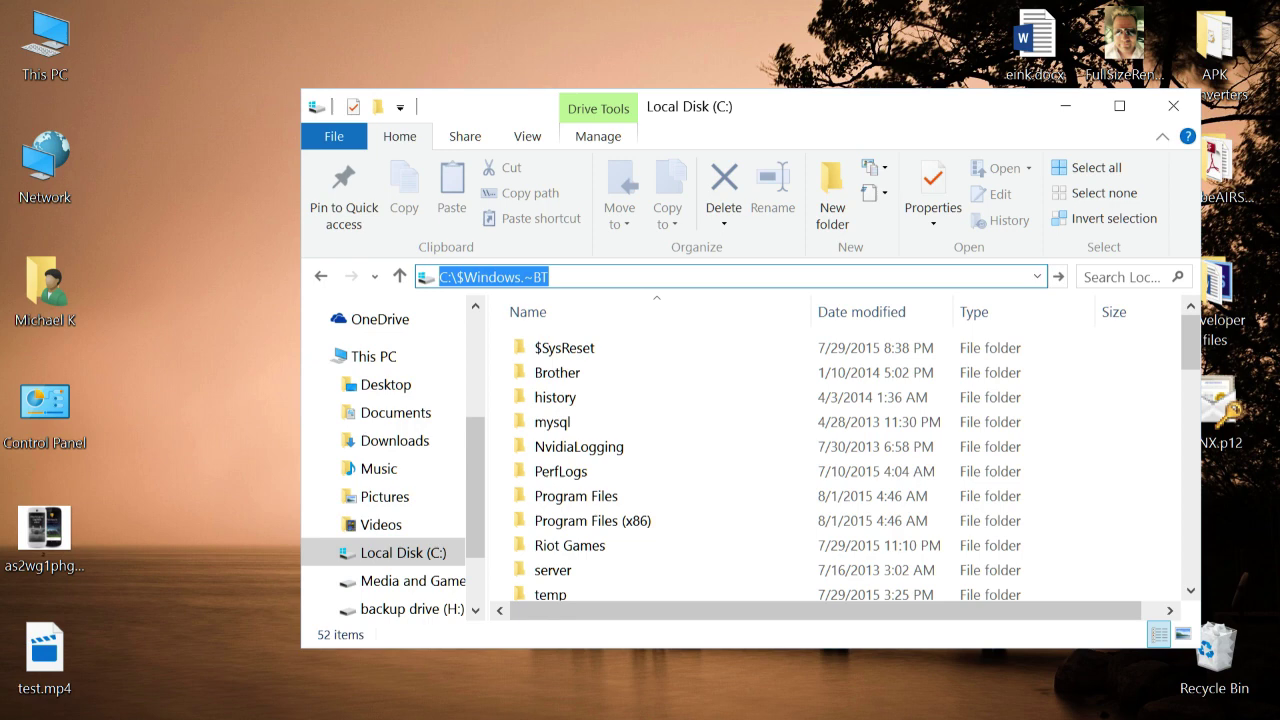
key(End)
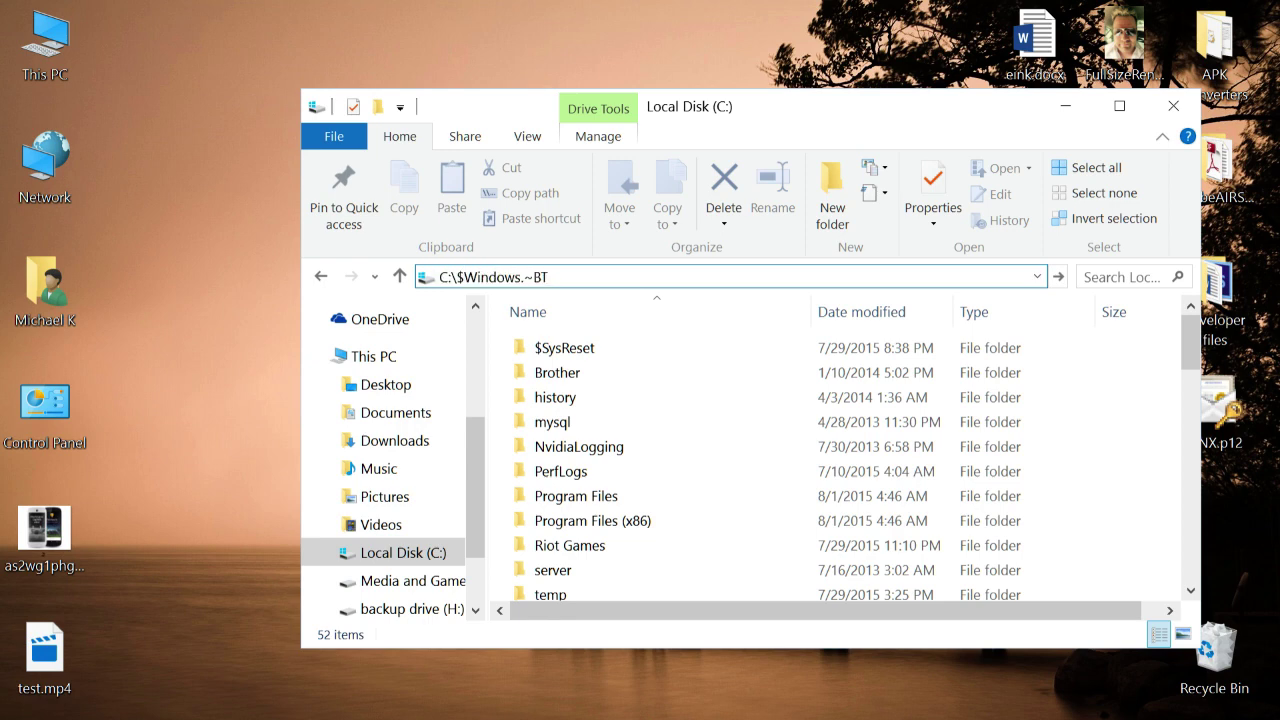
key(ctrl+a)
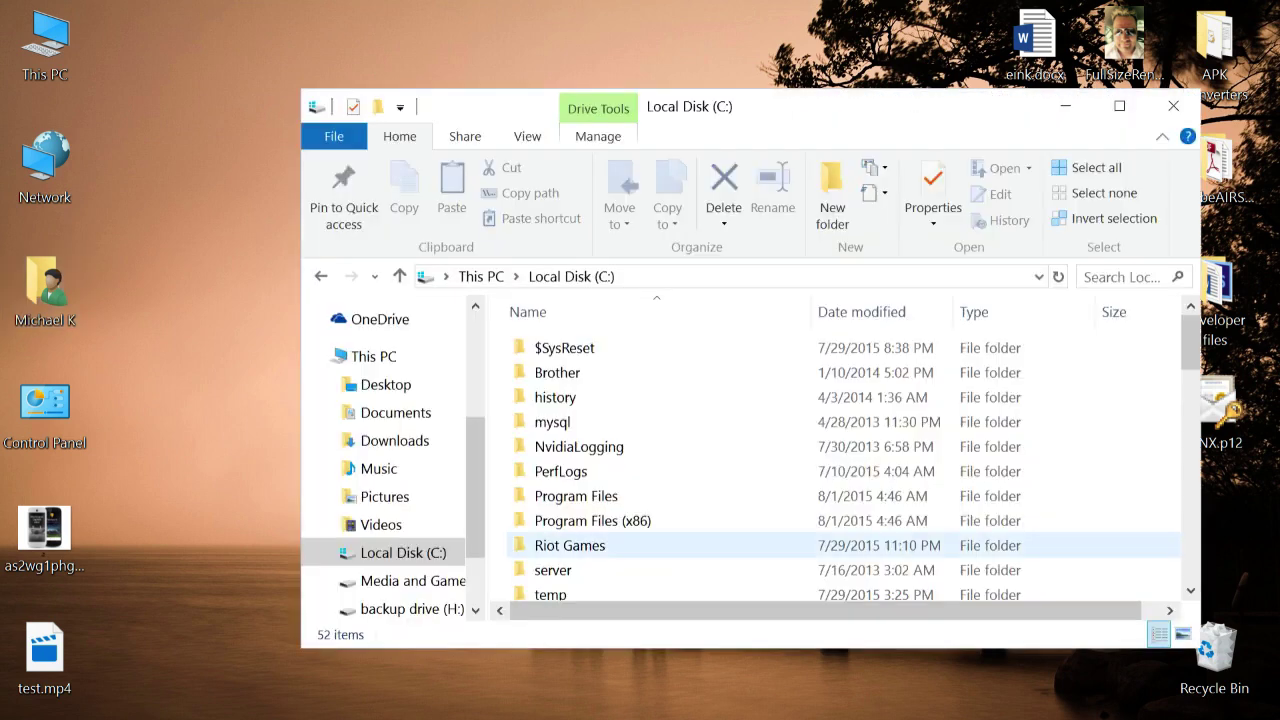
key(alt+d)
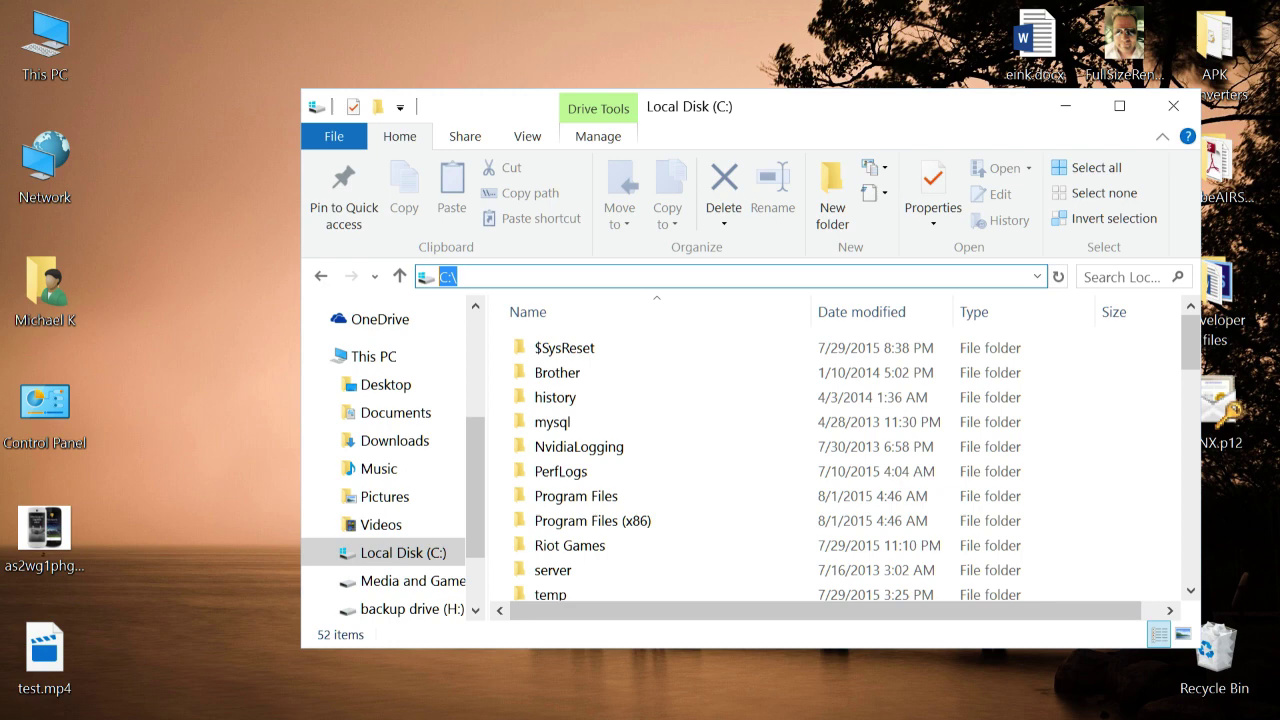
right_click(480, 277)
click(500, 366)
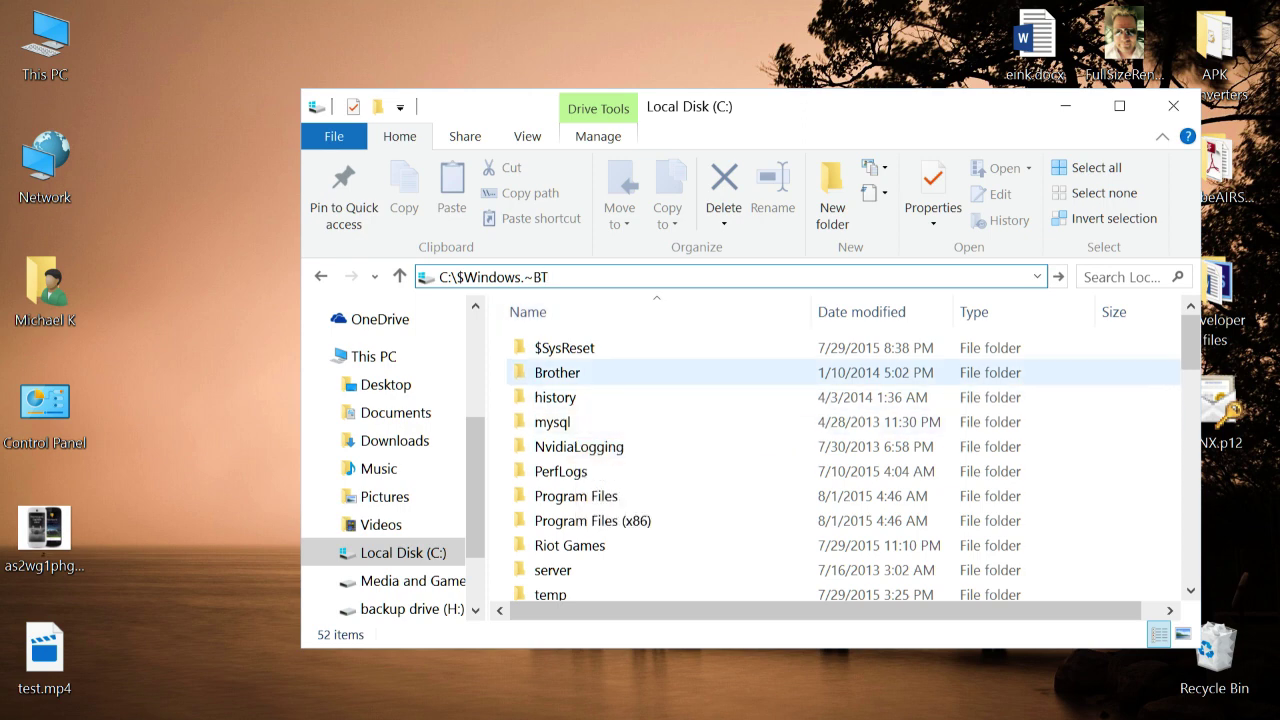
Open the empty history folder, then close File Explorer.
click(600, 397)
key(Return)
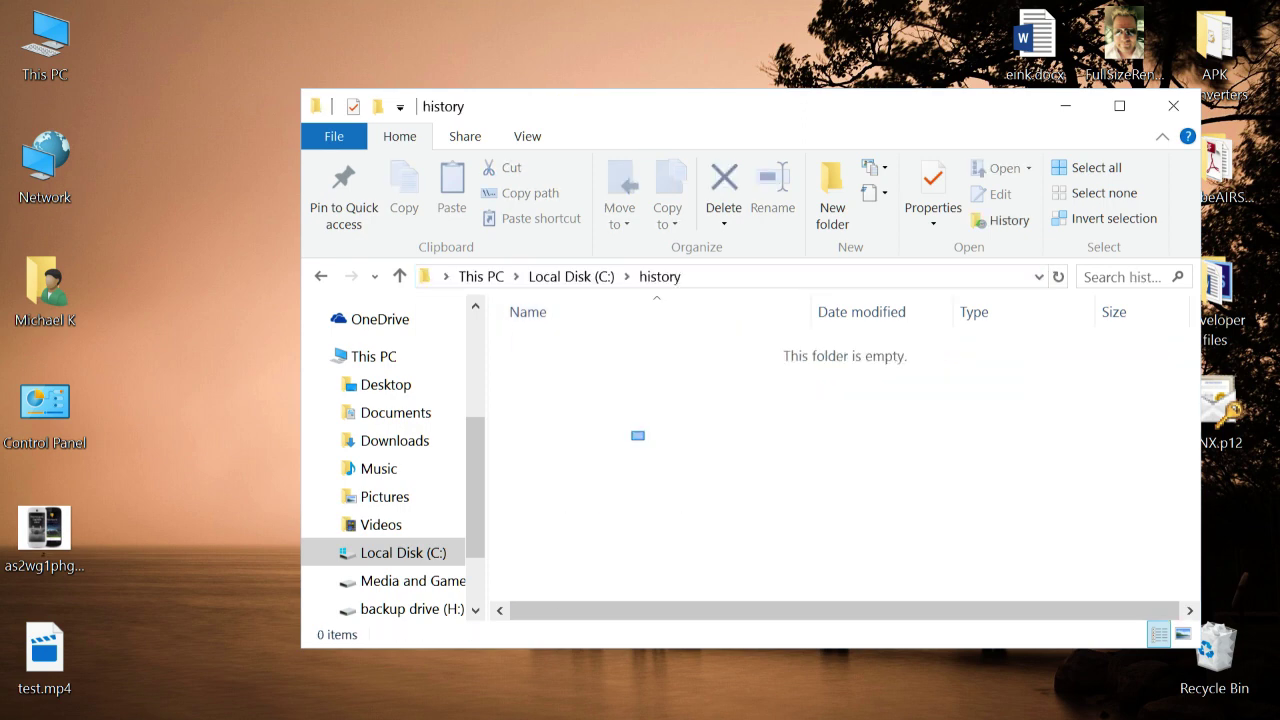
right_click(634, 432)
key(Escape)
click(1173, 105)
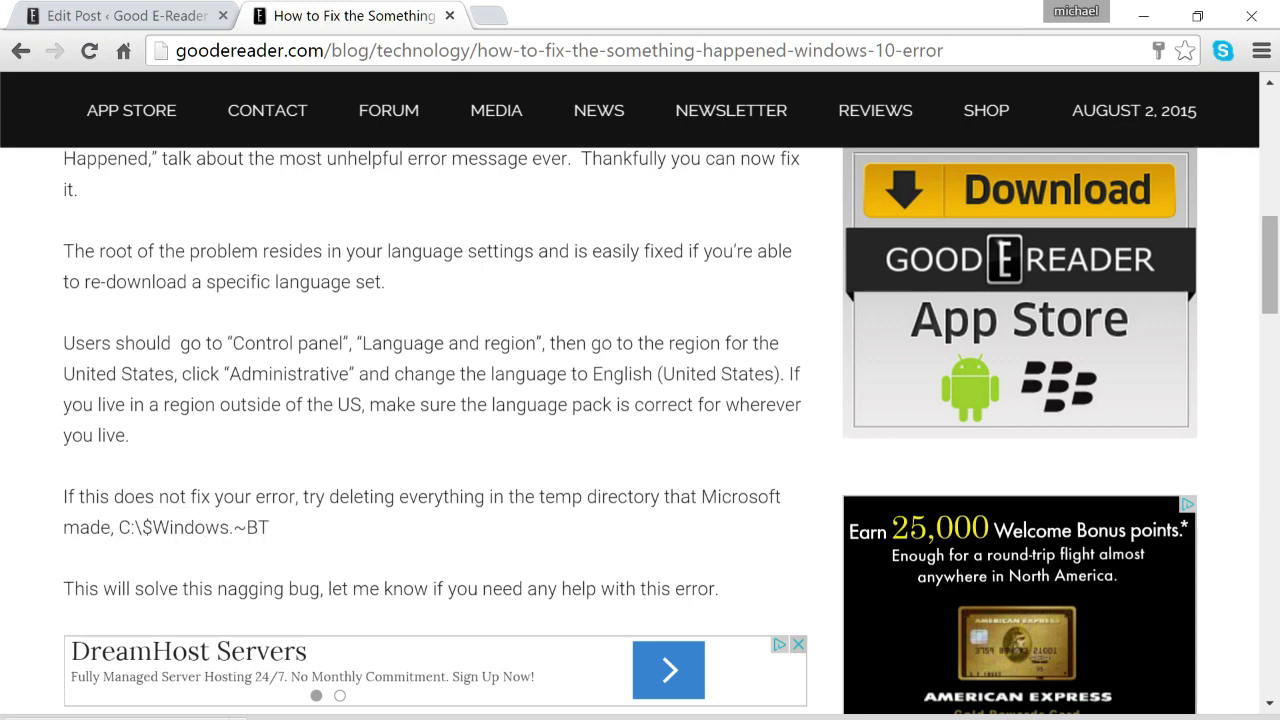
Scroll through the goodereader article back up to its 'Something happened' screenshot.
scroll(435, 400, up, 1)
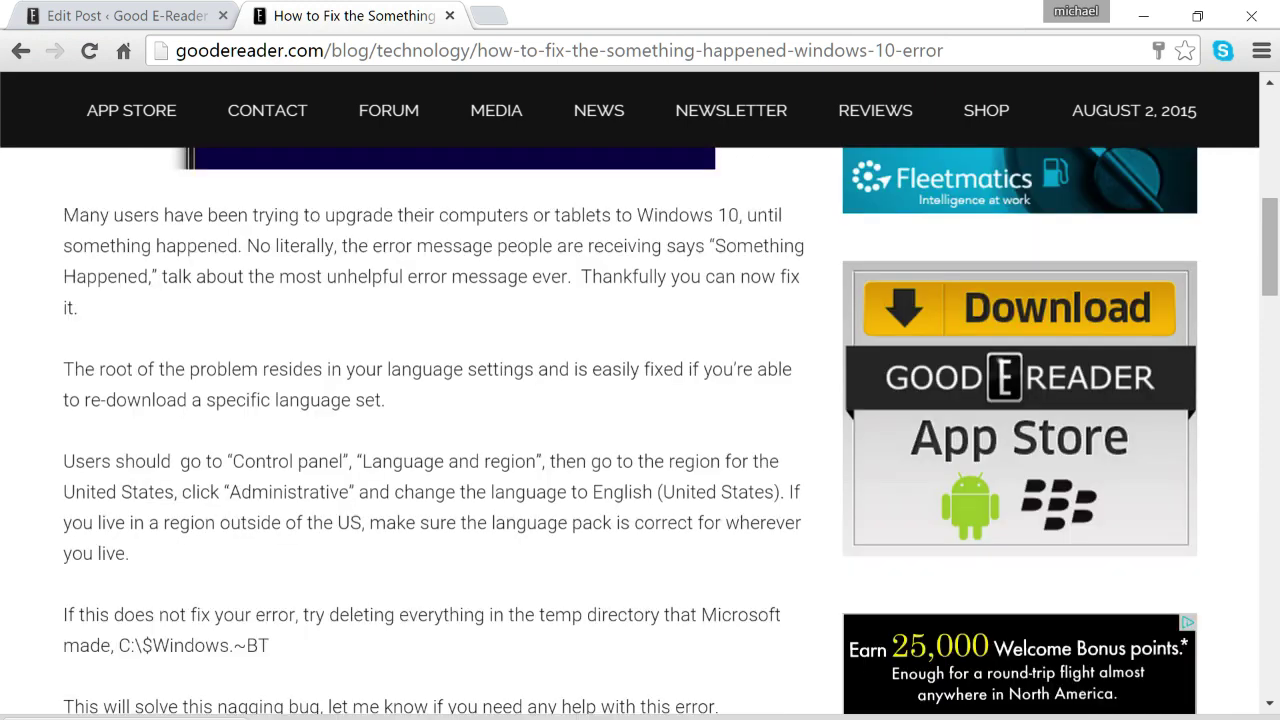
scroll(435, 400, up, 4)
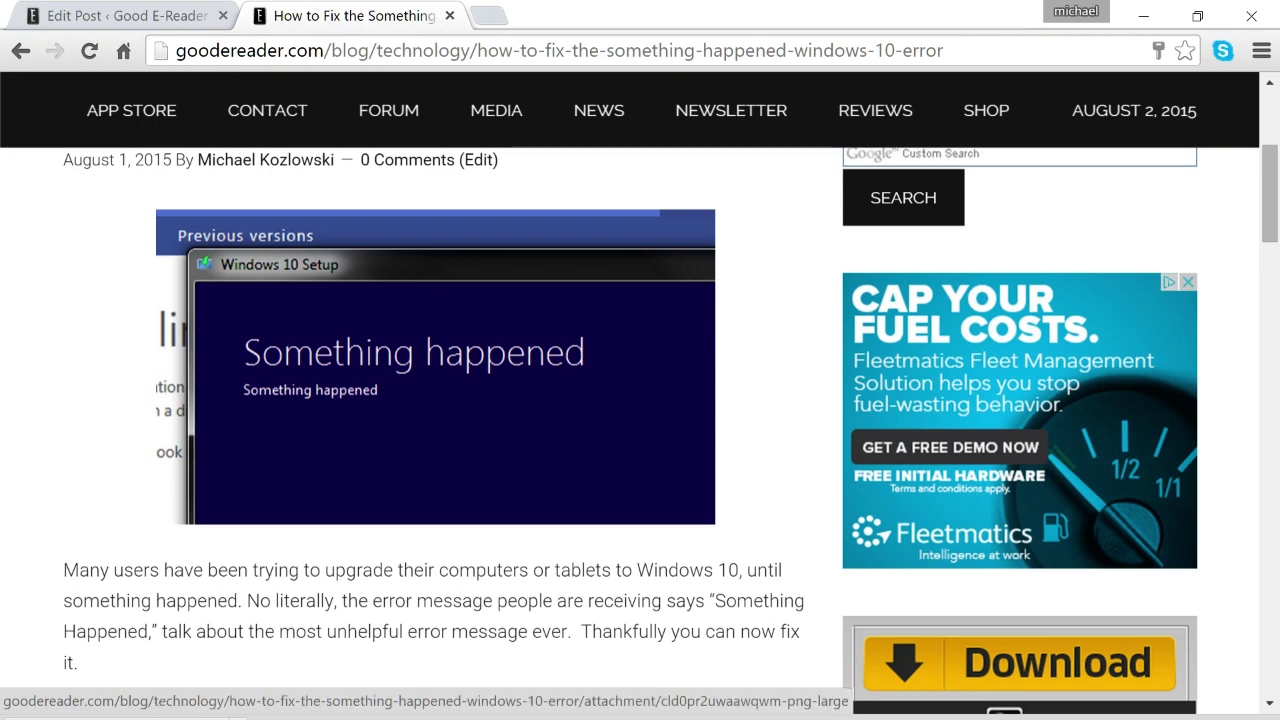
scroll(435, 400, down, 1)
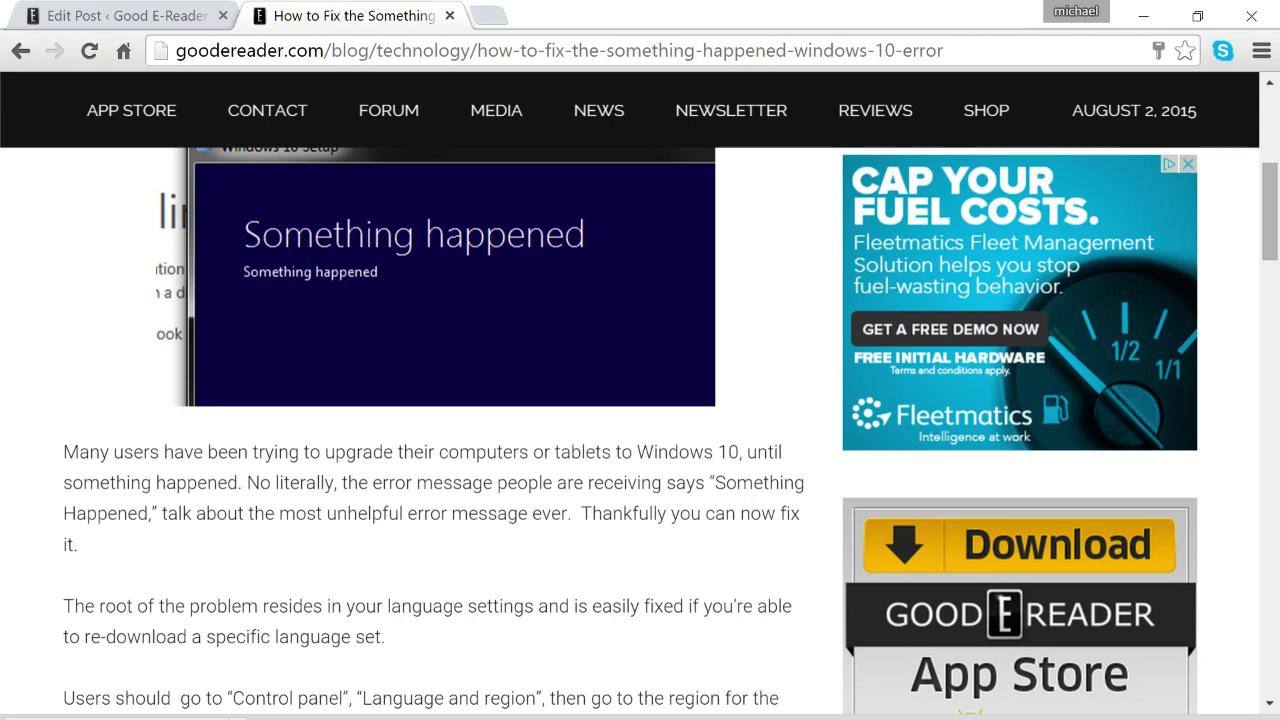
scroll(640, 430, up, 1)
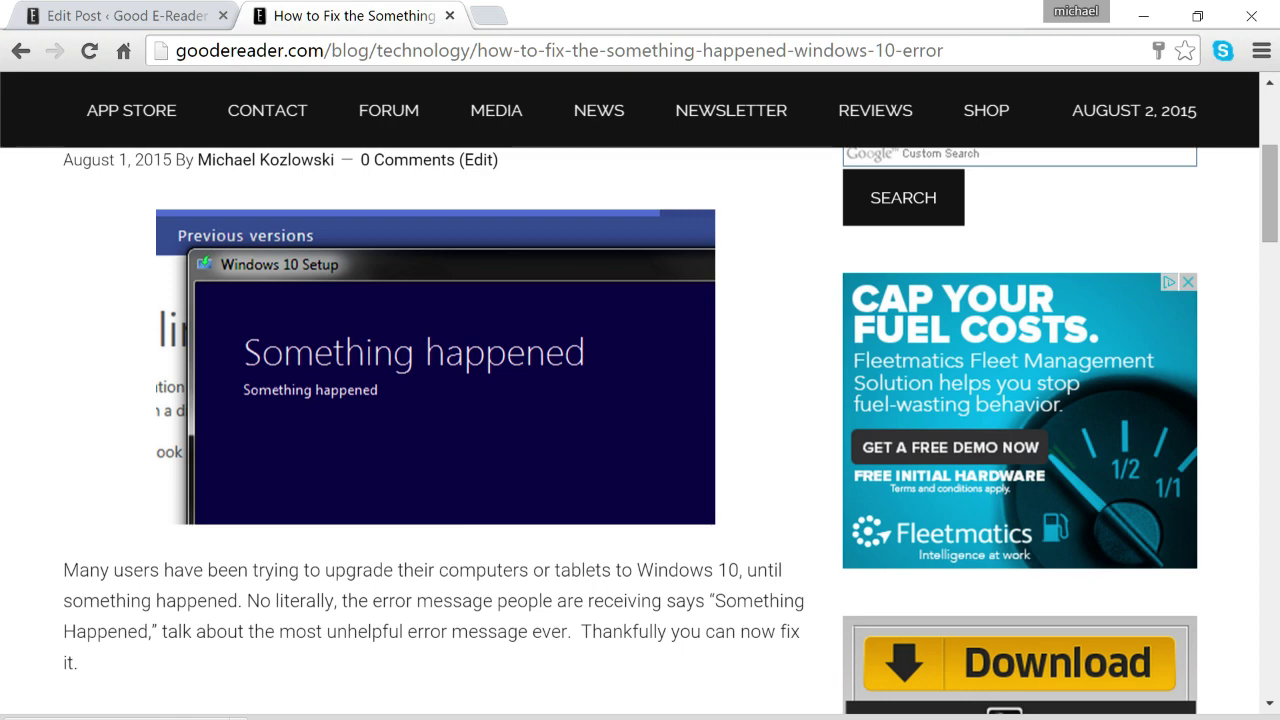
scroll(640, 430, down, 1)
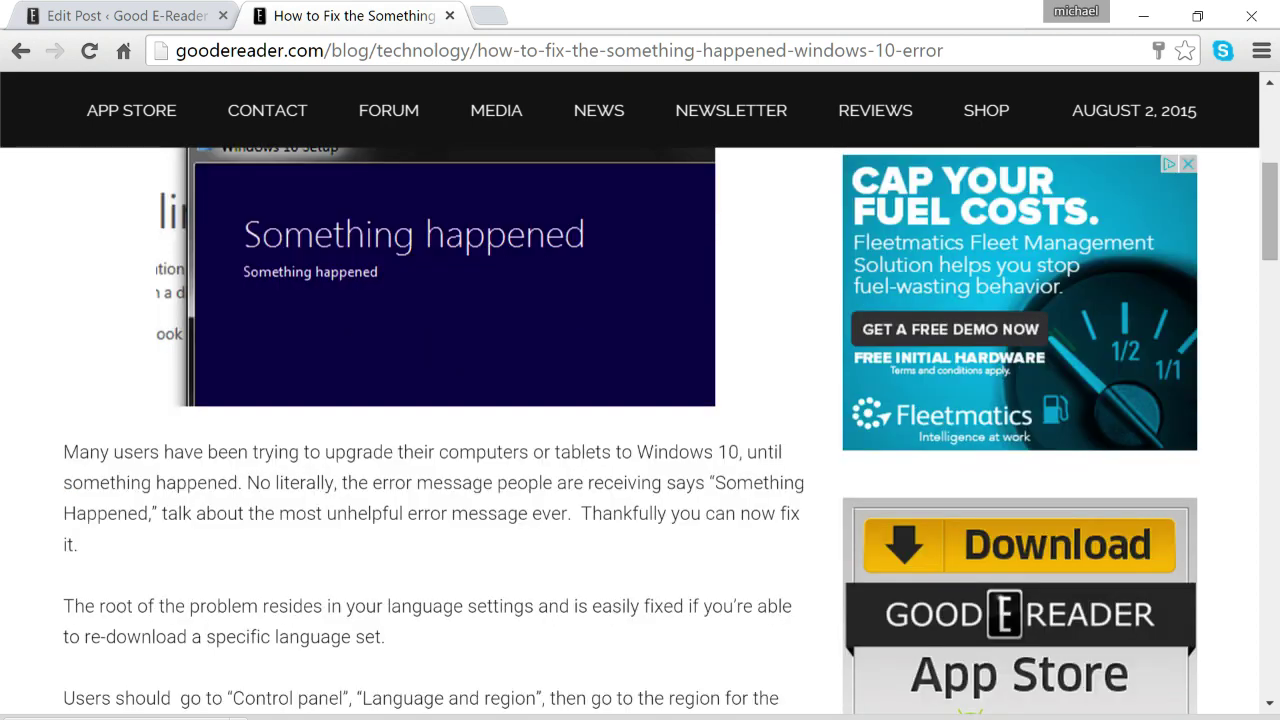
scroll(640, 430, down, 1)
scroll(640, 430, up, 2)
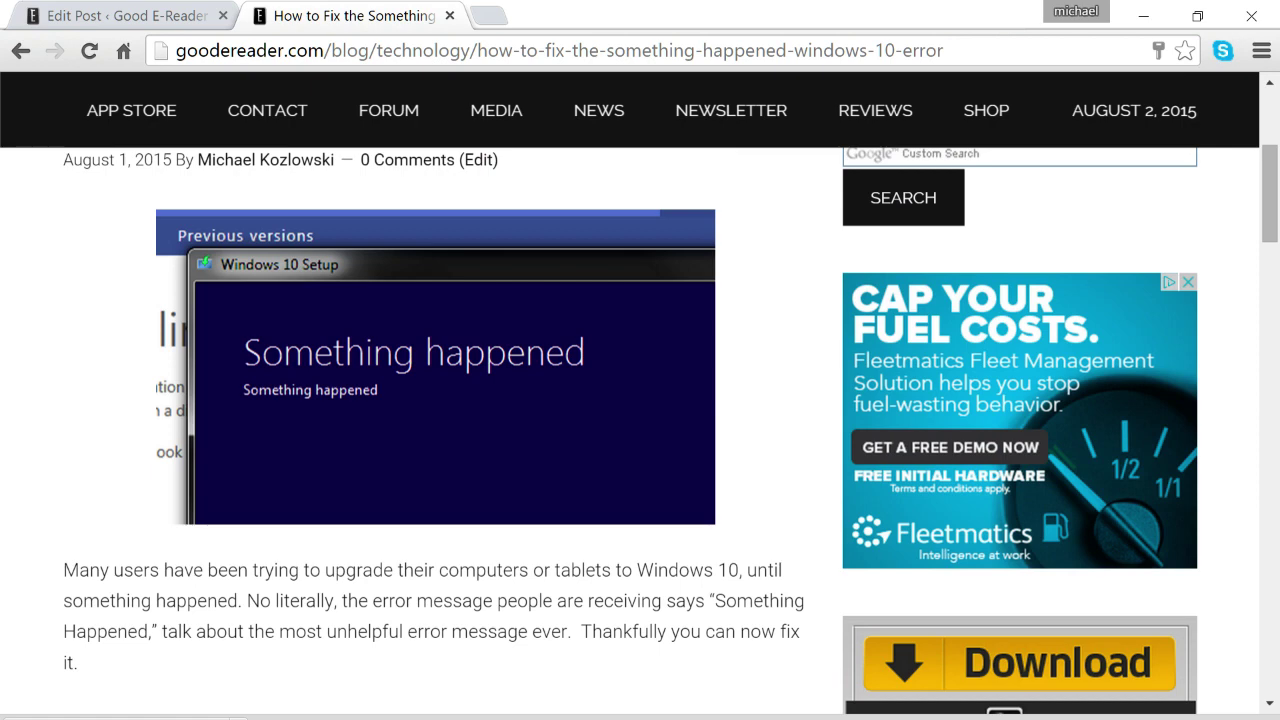
key(alt+Tab)
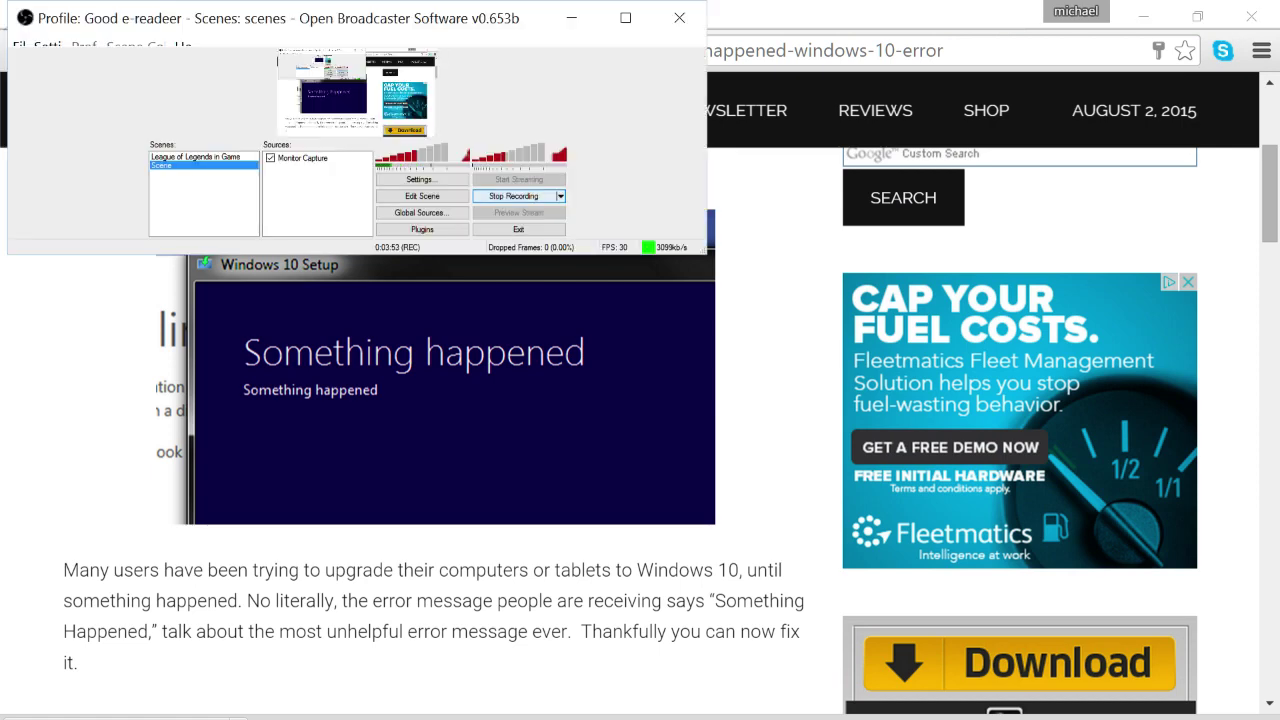